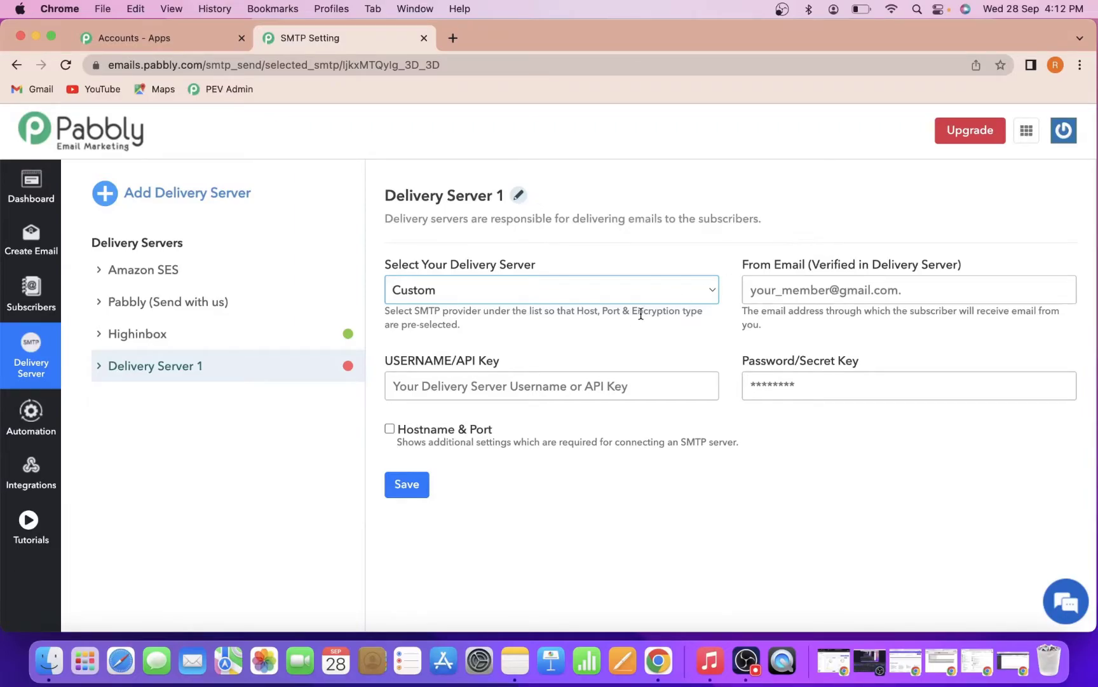
Choose SMTP2Go as the provider for Delivery Server 1
{"action": "left_click", "coordinate": [619, 294]}
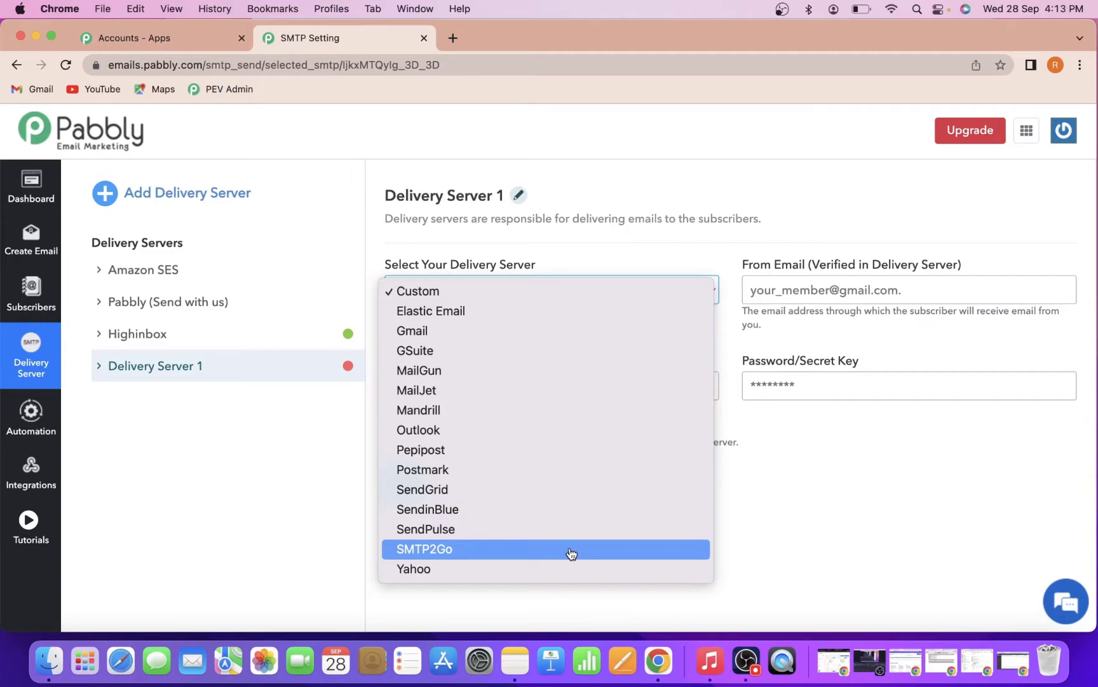
{"action": "left_click", "coordinate": [571, 553]}
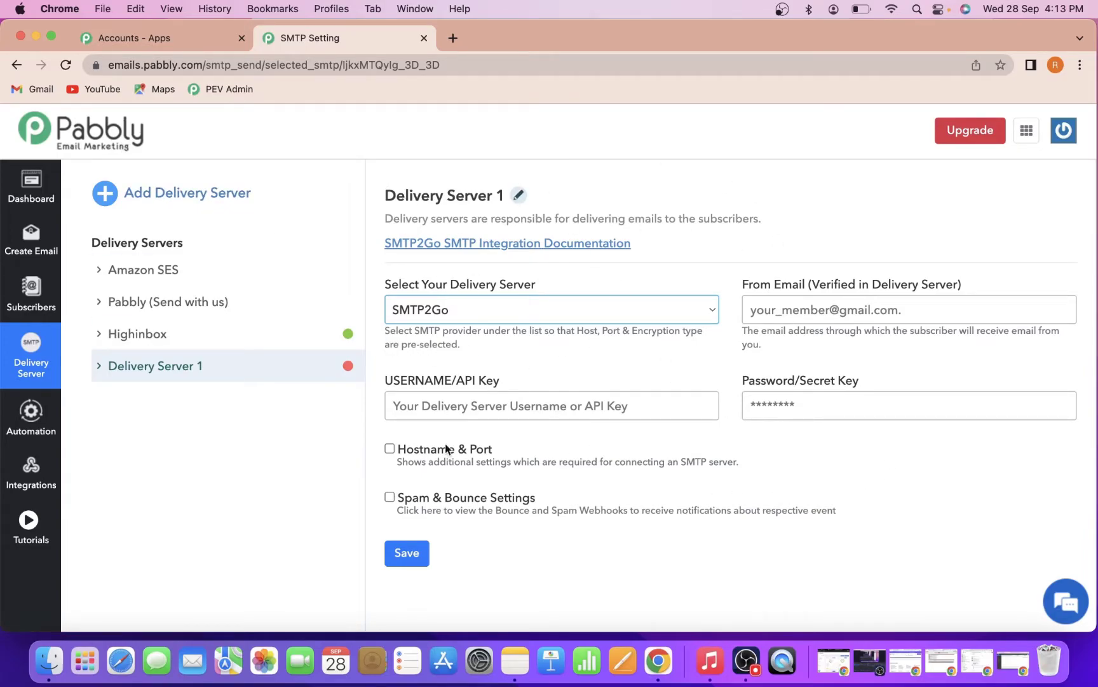
Clear the old server name and save the new name SMTP2GO
{"action": "mouse_move", "coordinate": [444, 196]}
{"action": "left_click", "coordinate": [519, 195]}
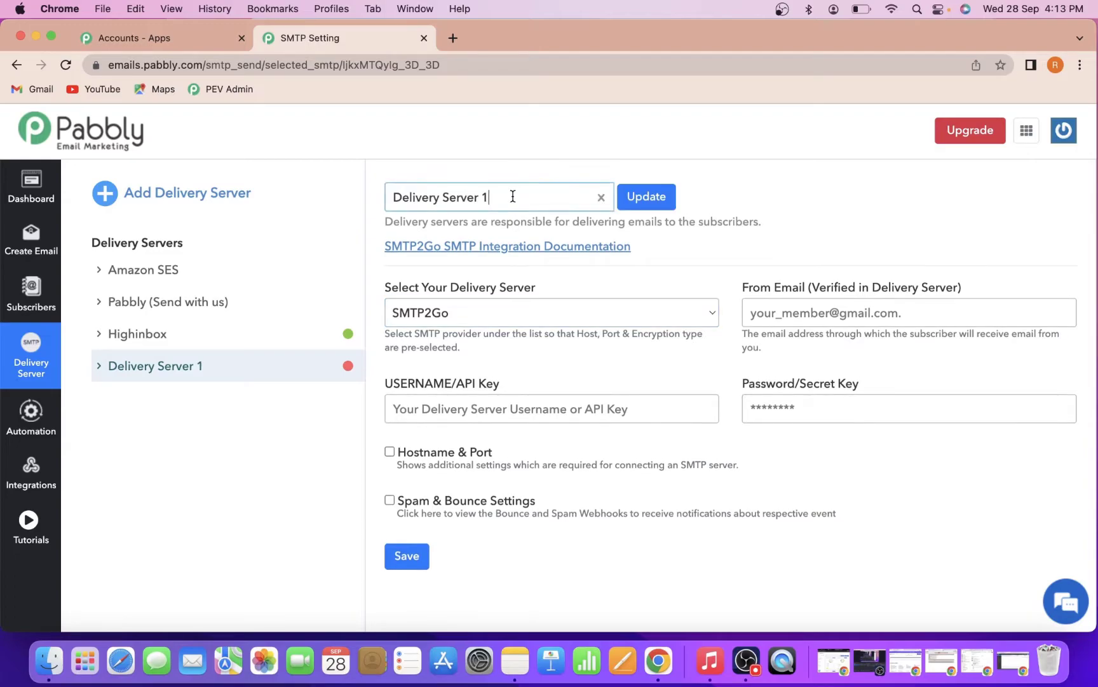
{"action": "left_click_drag", "start_coordinate": [509, 196], "coordinate": [360, 200]}
{"action": "key", "text": "BackSpace"}
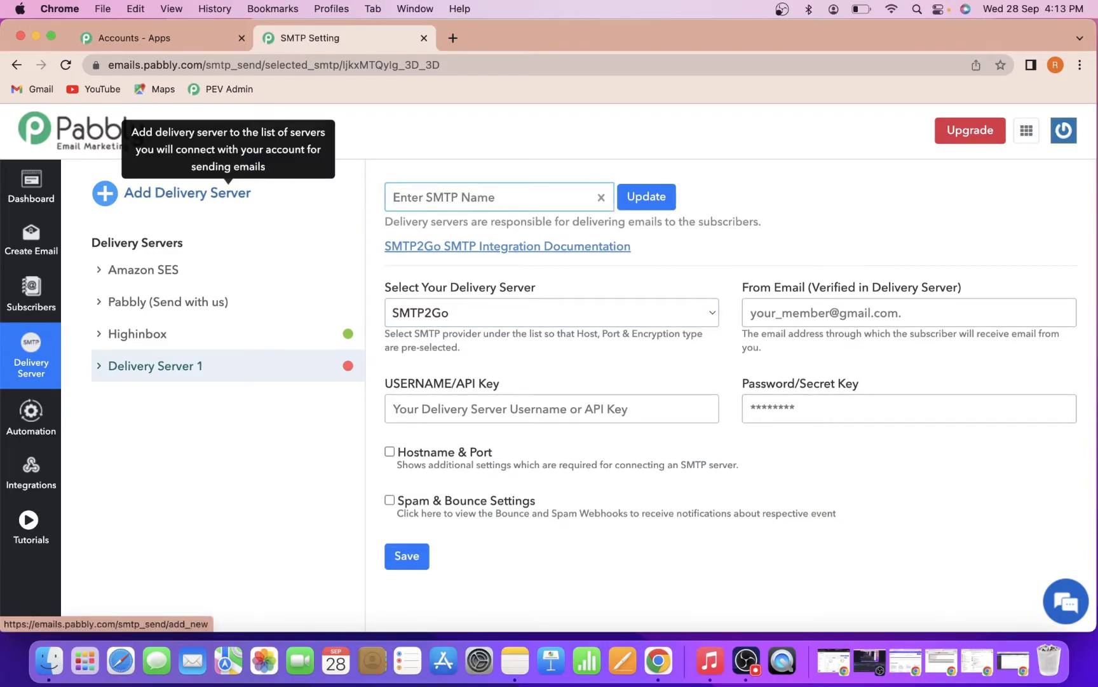
{"action": "type", "text": "SMTP2GO"}
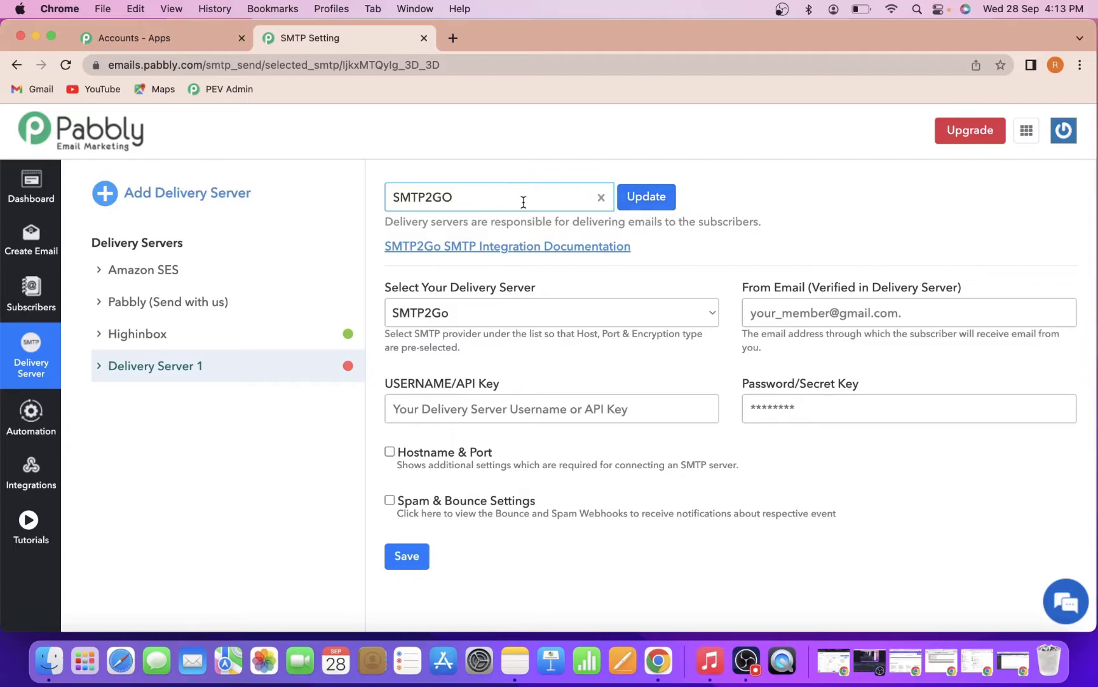
{"action": "left_click", "coordinate": [644, 200]}
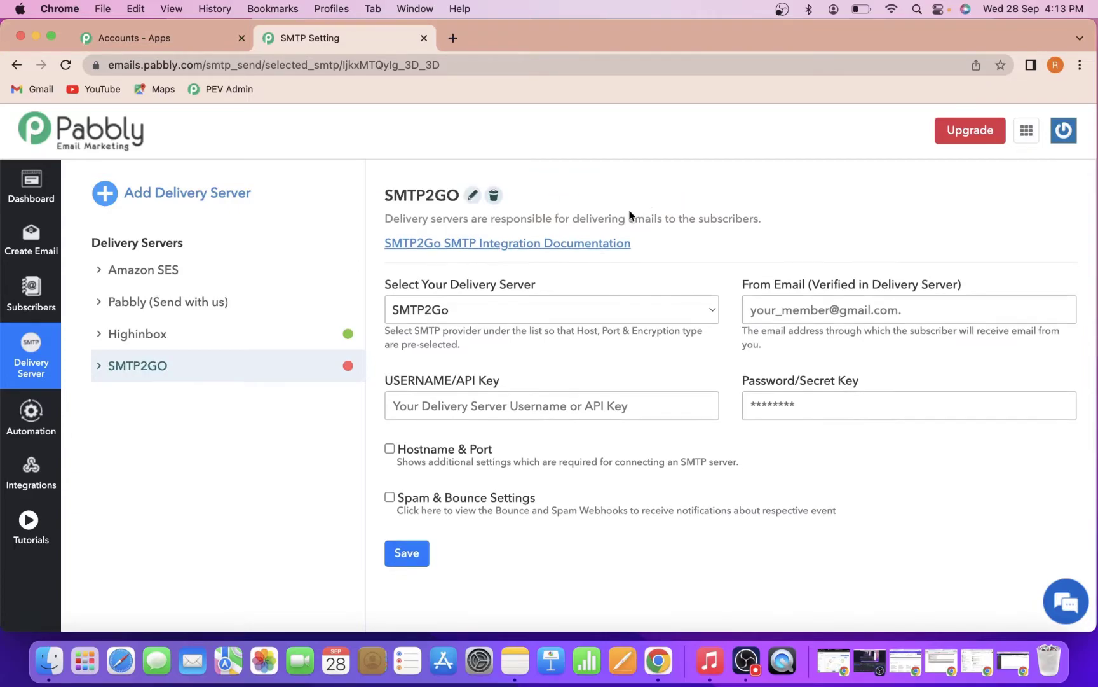
Recheck the delivery server dropdown and keep SMTP2Go selected, noting the From Email field
{"action": "left_click", "coordinate": [520, 319]}
{"action": "left_click", "coordinate": [793, 276]}
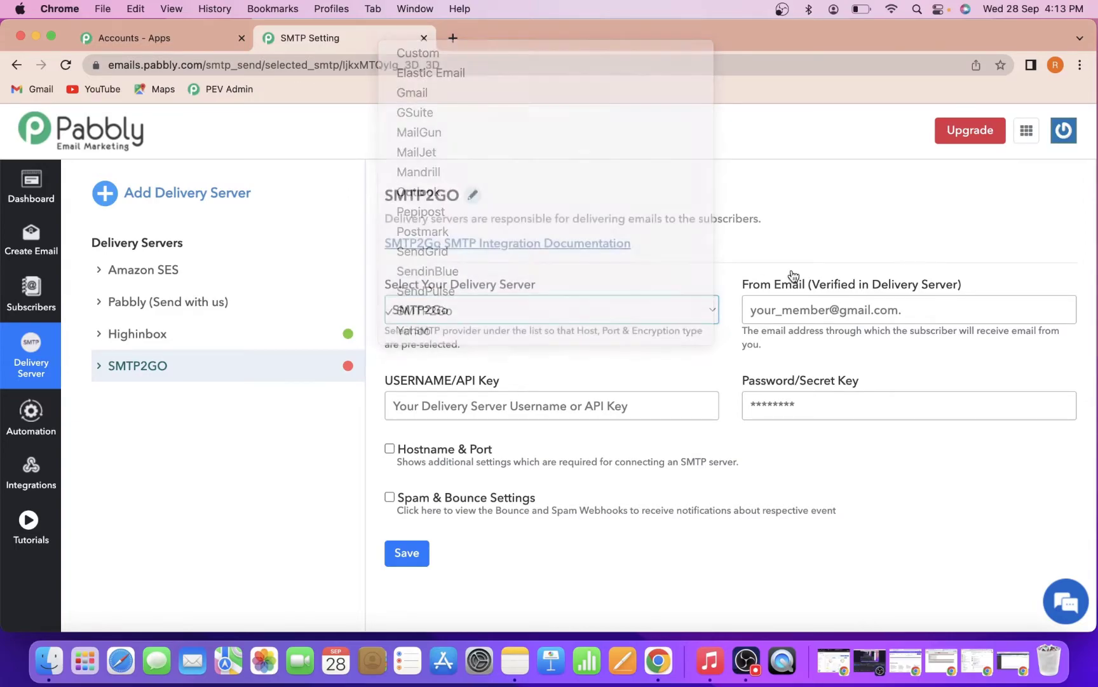
{"action": "left_click_drag", "start_coordinate": [443, 283], "coordinate": [552, 287]}
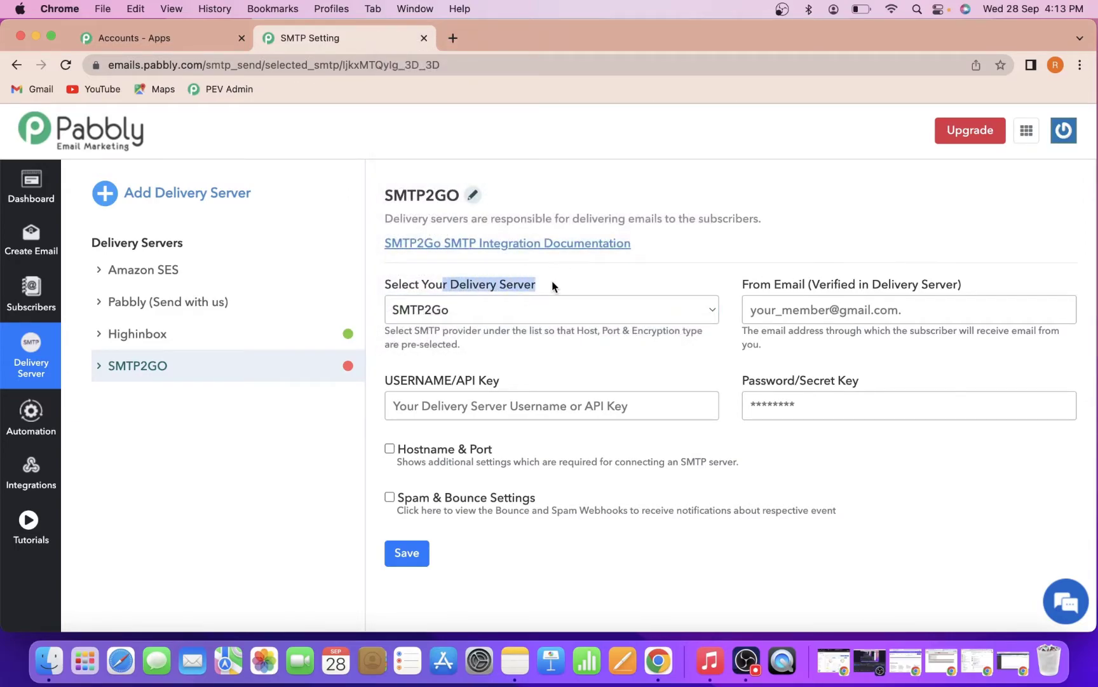
{"action": "left_click", "coordinate": [482, 310]}
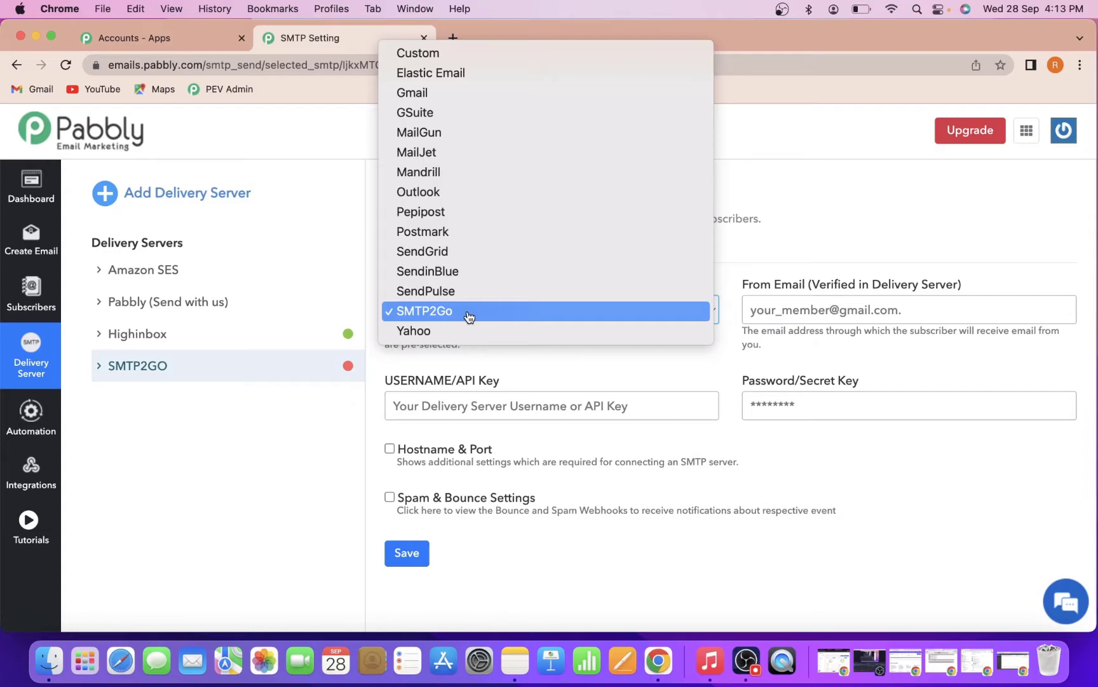
{"action": "left_click", "coordinate": [468, 317]}
{"action": "left_click_drag", "start_coordinate": [774, 285], "coordinate": [841, 290]}
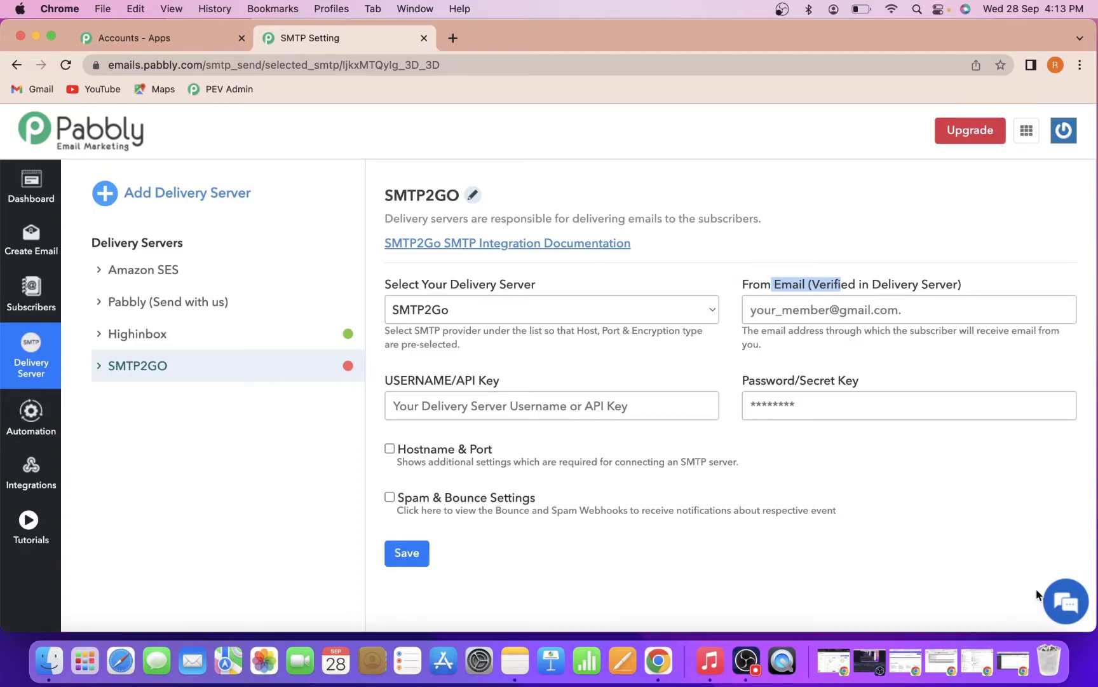
Bring up the SMTP2GO dashboard browser window from the Dock
{"action": "left_click", "coordinate": [1018, 660]}
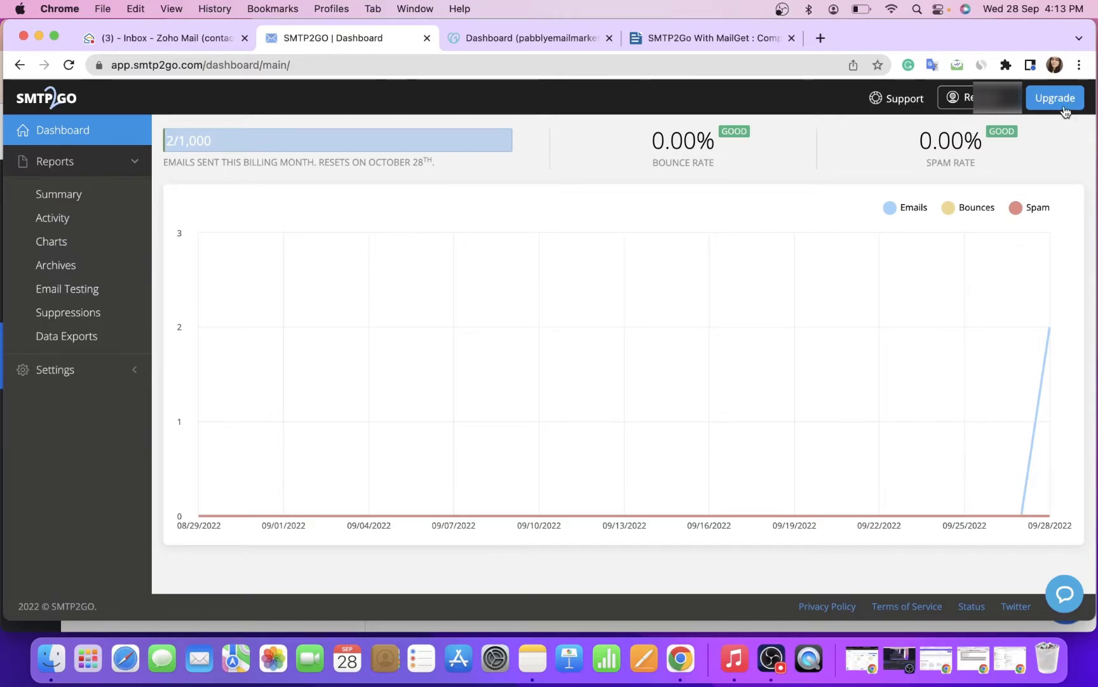
Go to Settings > Verified Senders in the SMTP2GO sidebar
{"action": "left_click", "coordinate": [969, 97]}
{"action": "left_click", "coordinate": [95, 369]}
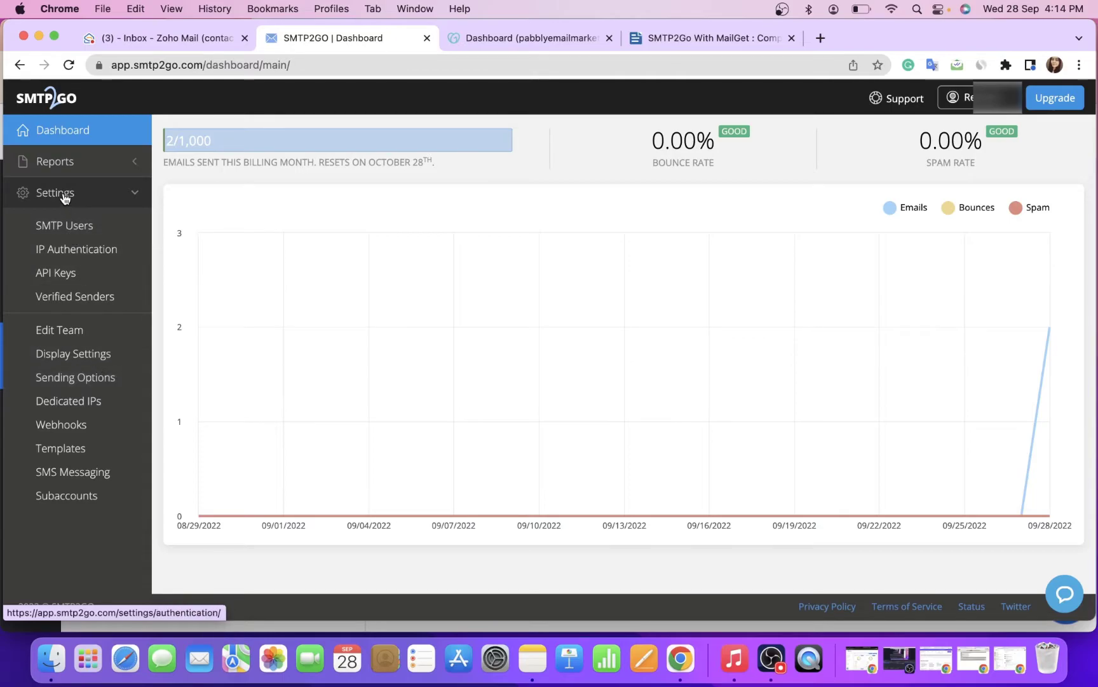
{"action": "left_click", "coordinate": [73, 297]}
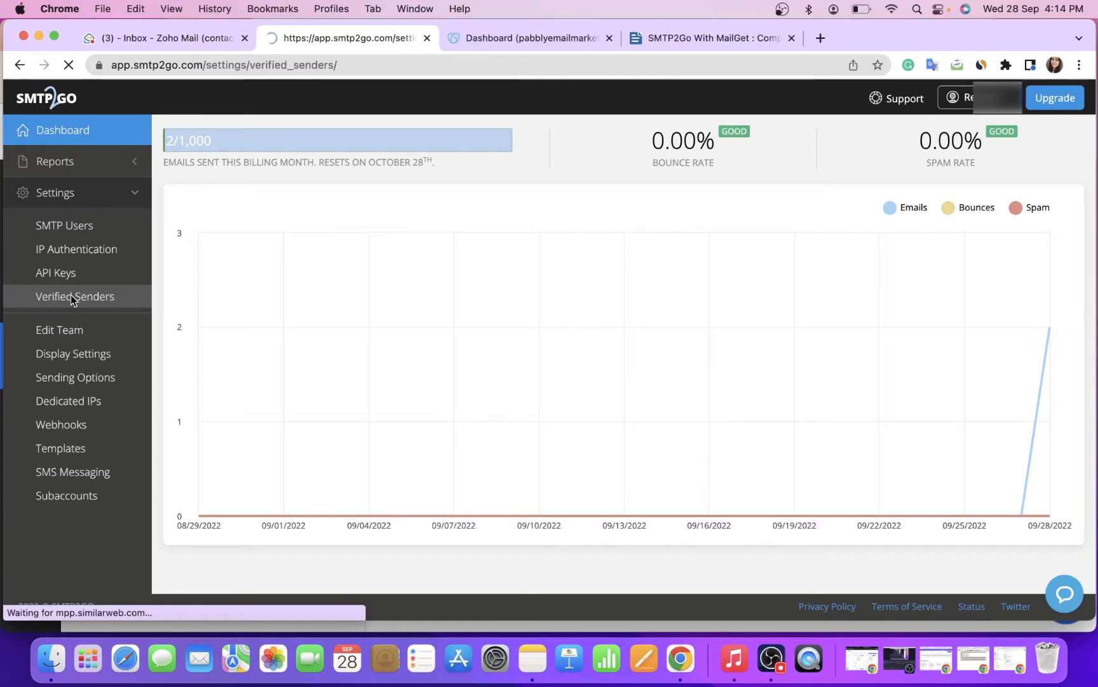
{"action": "scroll", "coordinate": [539, 381], "scroll_direction": "down", "scroll_amount": 3}
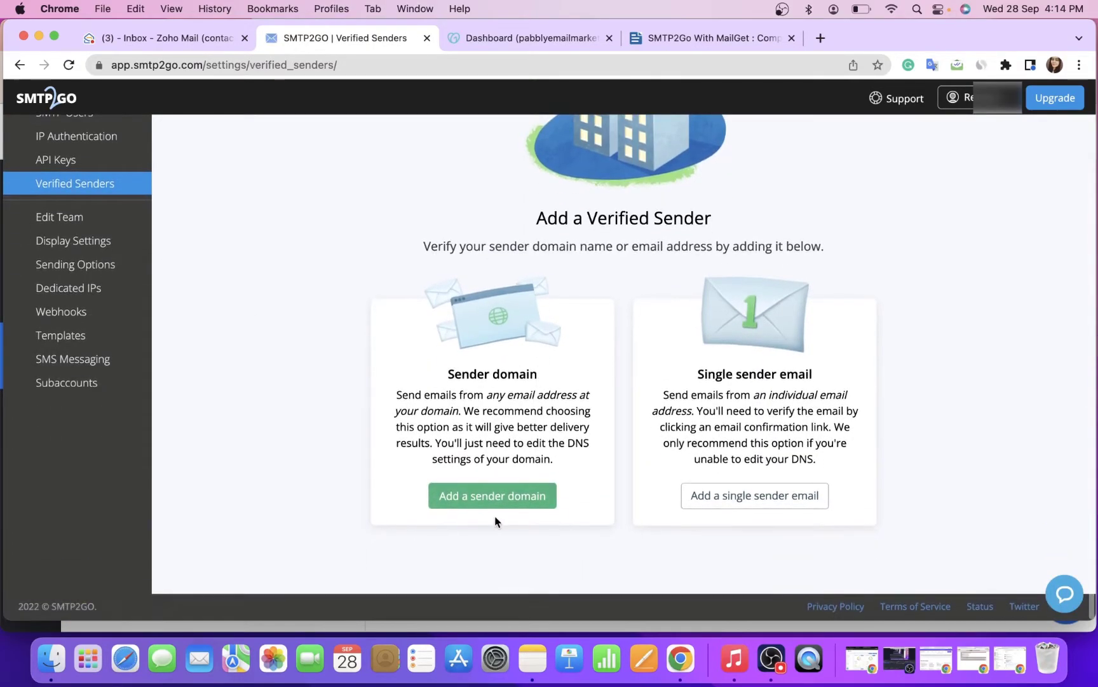
Add pabblyemailmarketing.live as a sender domain and continue to its DNS records
{"action": "left_click", "coordinate": [481, 506]}
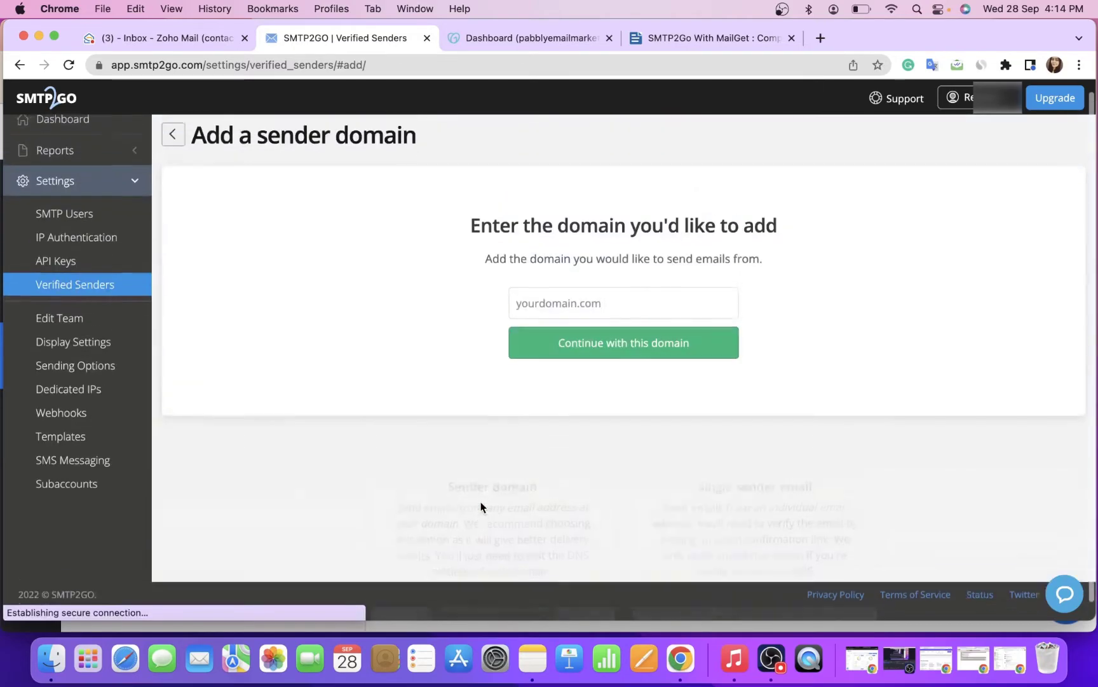
{"action": "left_click", "coordinate": [551, 311]}
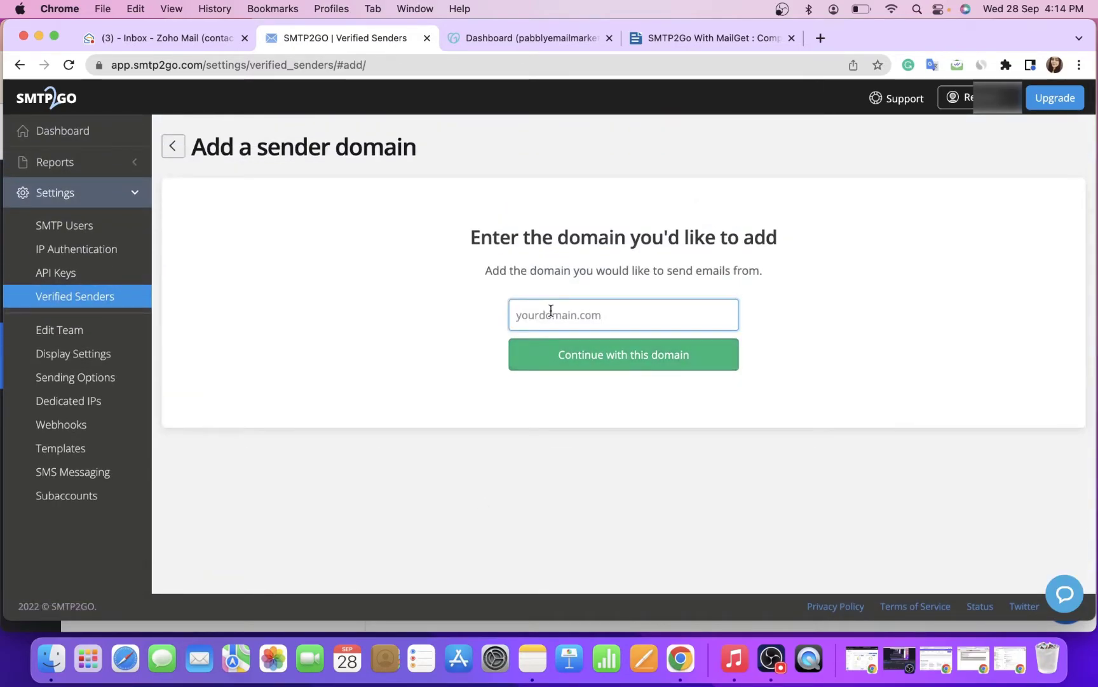
{"action": "type", "text": "pabblyemai"}
{"action": "type", "text": "lmarketing.l"}
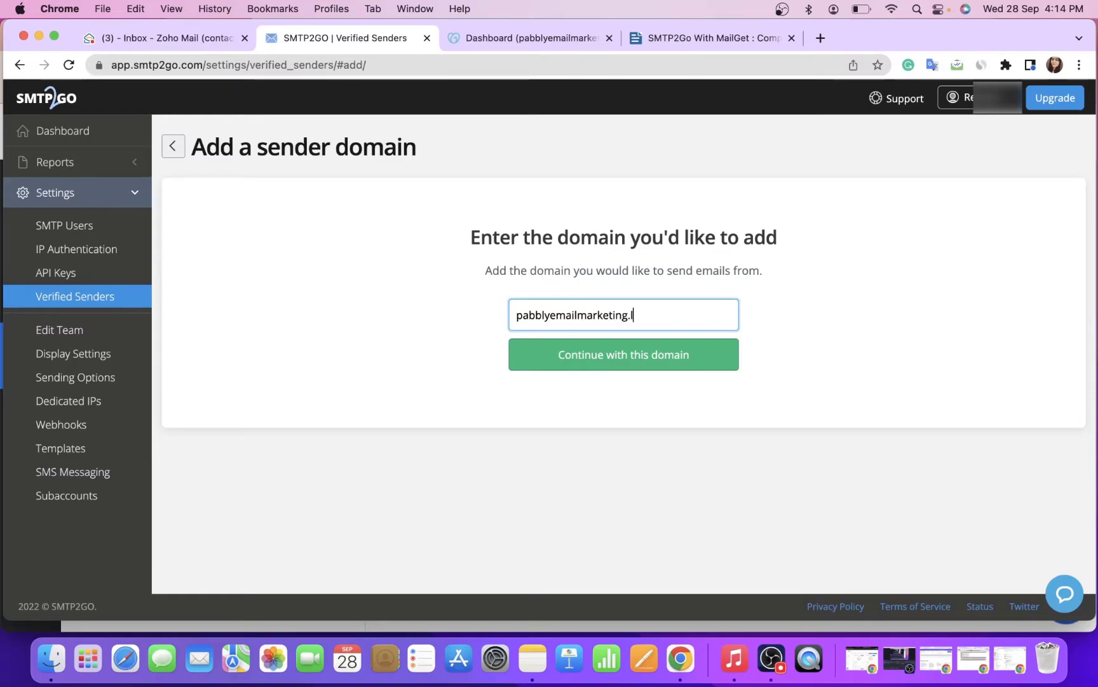
{"action": "type", "text": "ive"}
{"action": "left_click", "coordinate": [592, 369]}
{"action": "scroll", "coordinate": [592, 369], "scroll_direction": "down", "scroll_amount": 1}
{"action": "scroll", "coordinate": [592, 369], "scroll_direction": "down", "scroll_amount": 3}
{"action": "scroll", "coordinate": [591, 369], "scroll_direction": "up", "scroll_amount": 2}
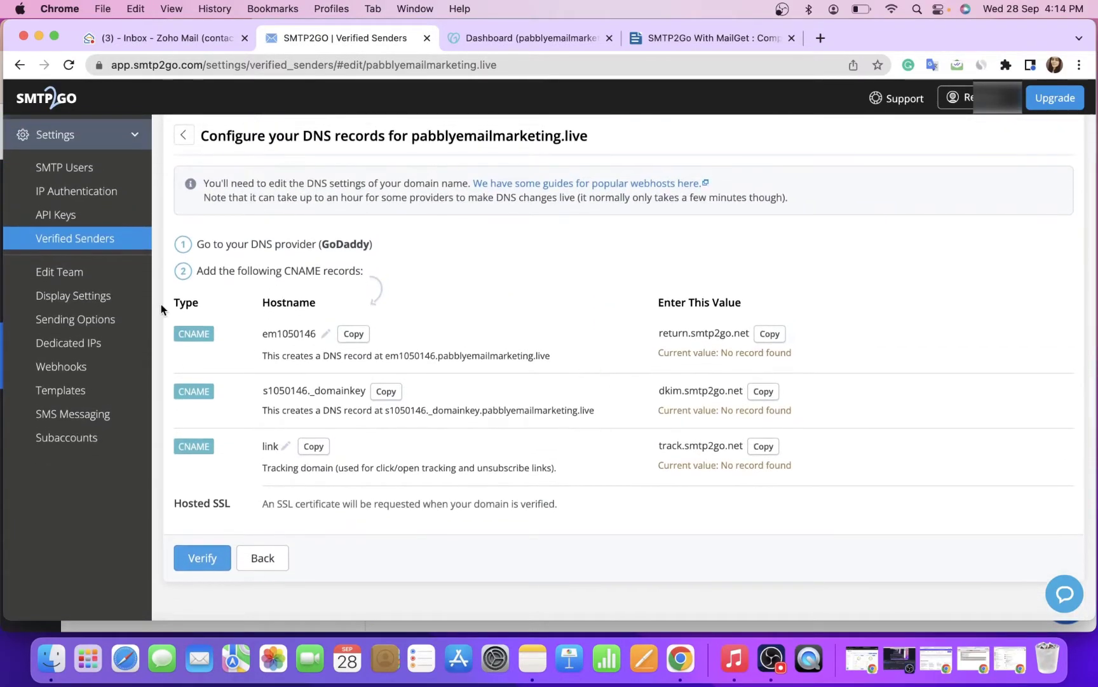
{"action": "left_click_drag", "start_coordinate": [216, 244], "coordinate": [325, 242]}
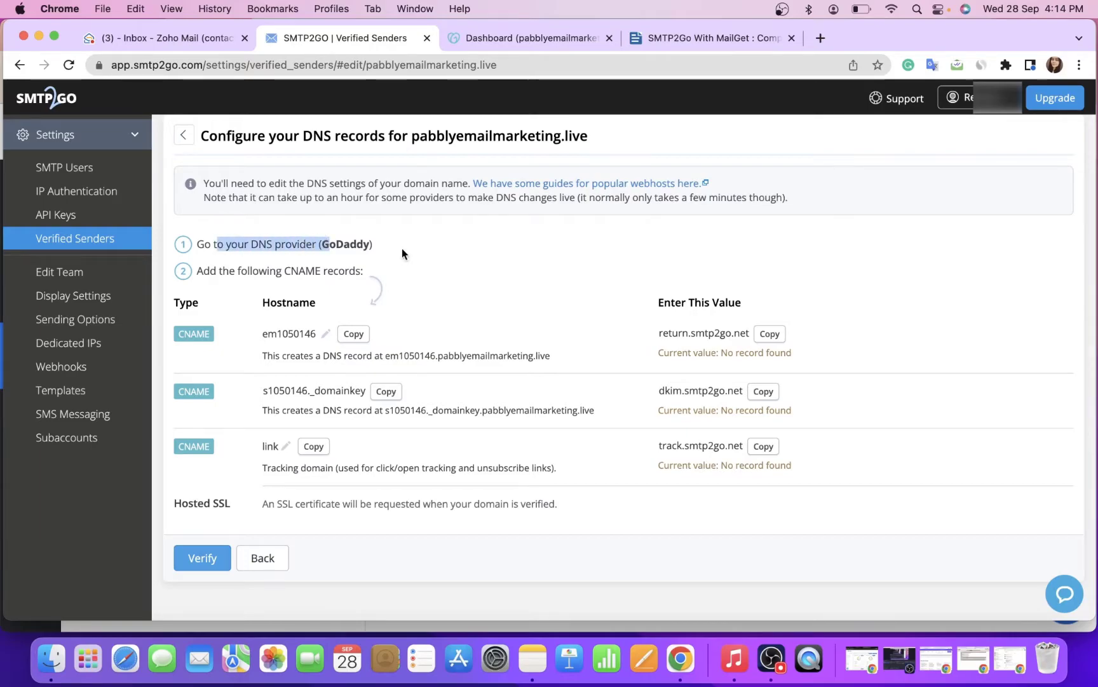
{"action": "scroll", "coordinate": [376, 258], "scroll_direction": "up", "scroll_amount": 1}
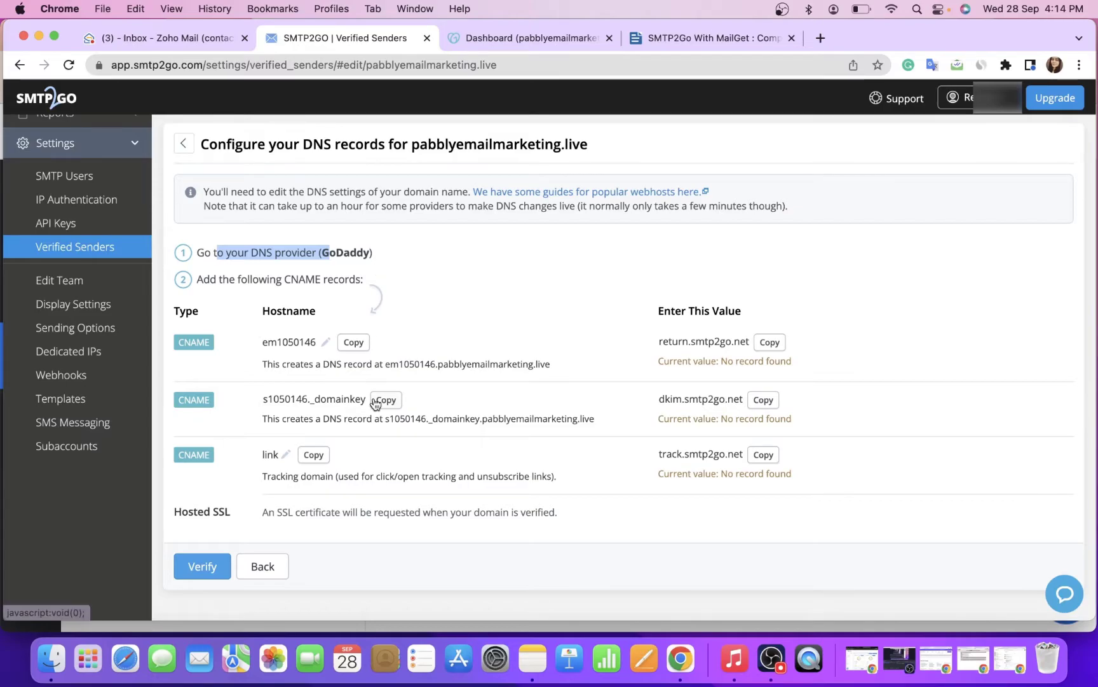
{"action": "scroll", "coordinate": [374, 403], "scroll_direction": "up", "scroll_amount": 1}
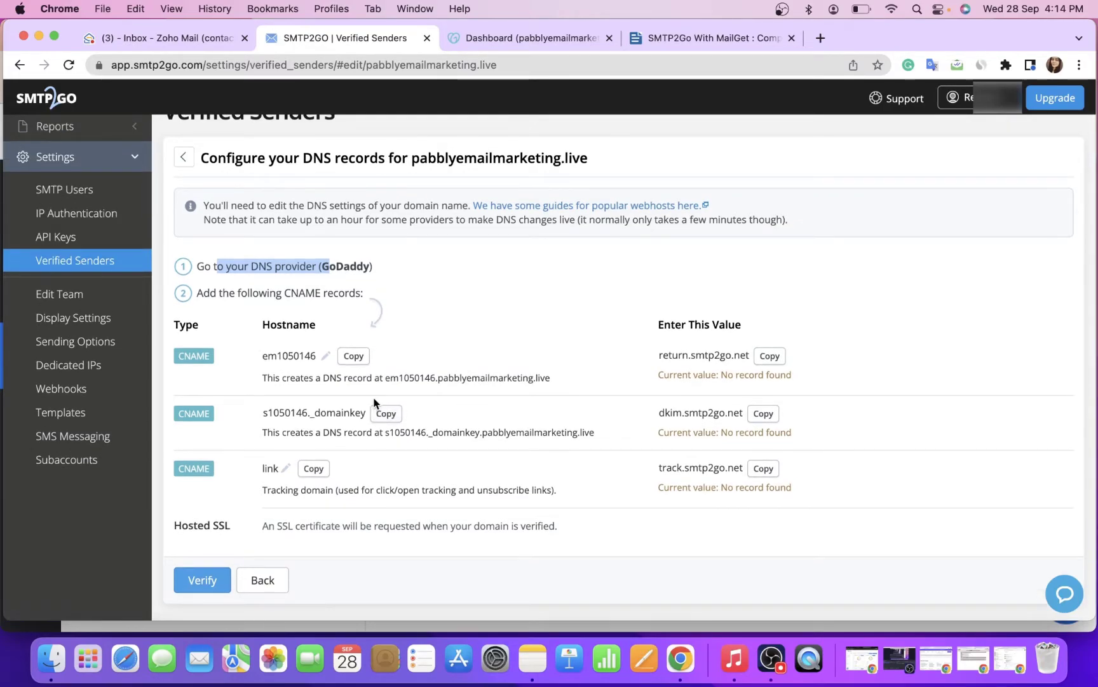
{"action": "scroll", "coordinate": [375, 403], "scroll_direction": "up", "scroll_amount": 1}
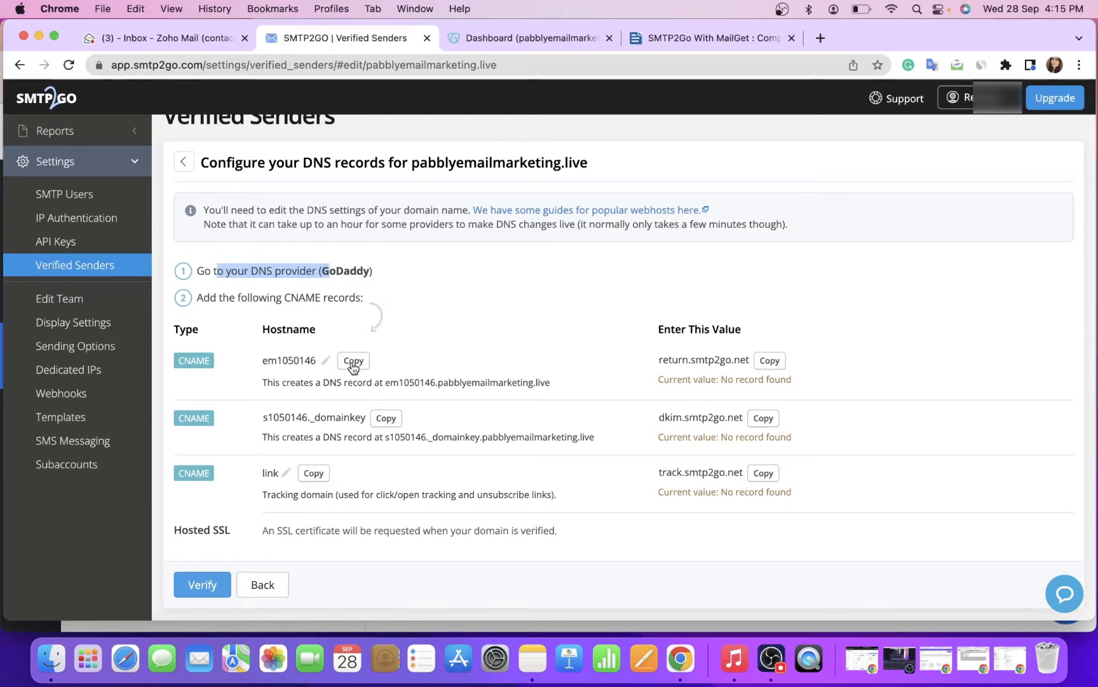
{"action": "scroll", "coordinate": [348, 326], "scroll_direction": "up", "scroll_amount": 1}
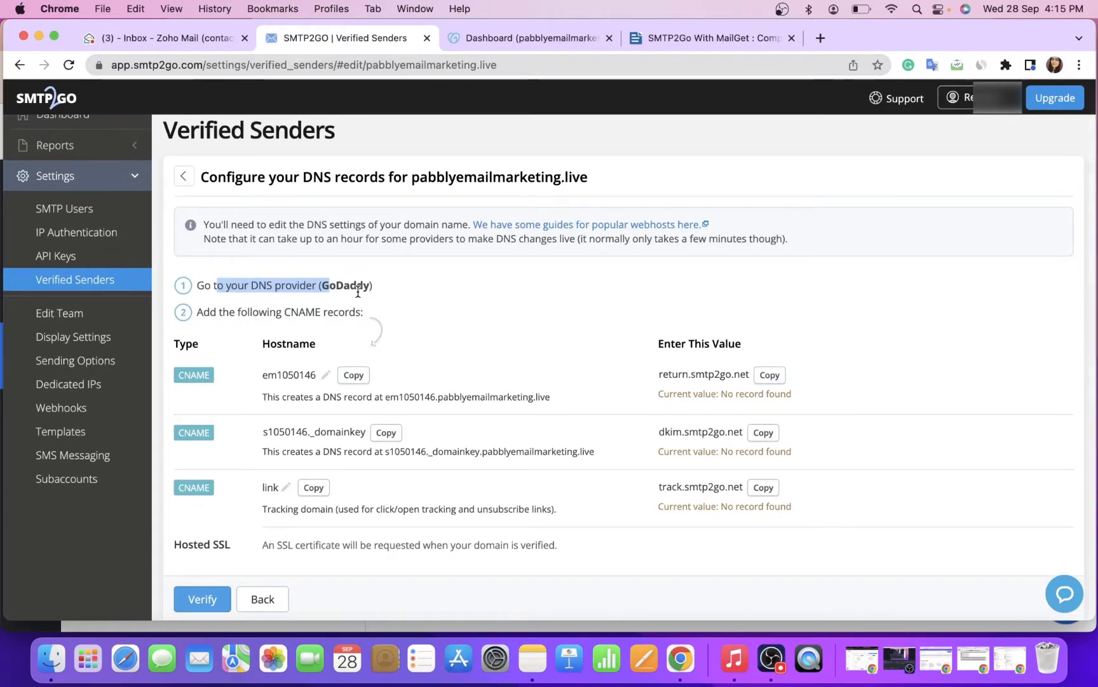
{"action": "left_click_drag", "start_coordinate": [336, 289], "coordinate": [367, 289]}
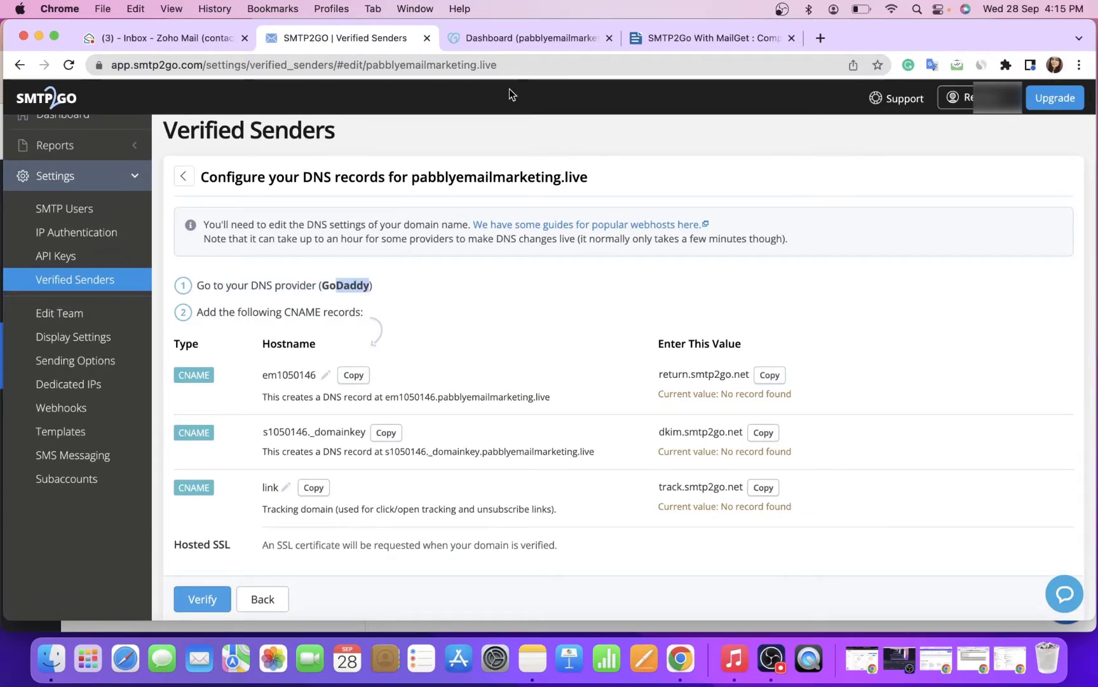
From the GoDaddy dashboard, go to the domain and manage DNS for pabblyemailmarketing.live
{"action": "left_click", "coordinate": [508, 37]}
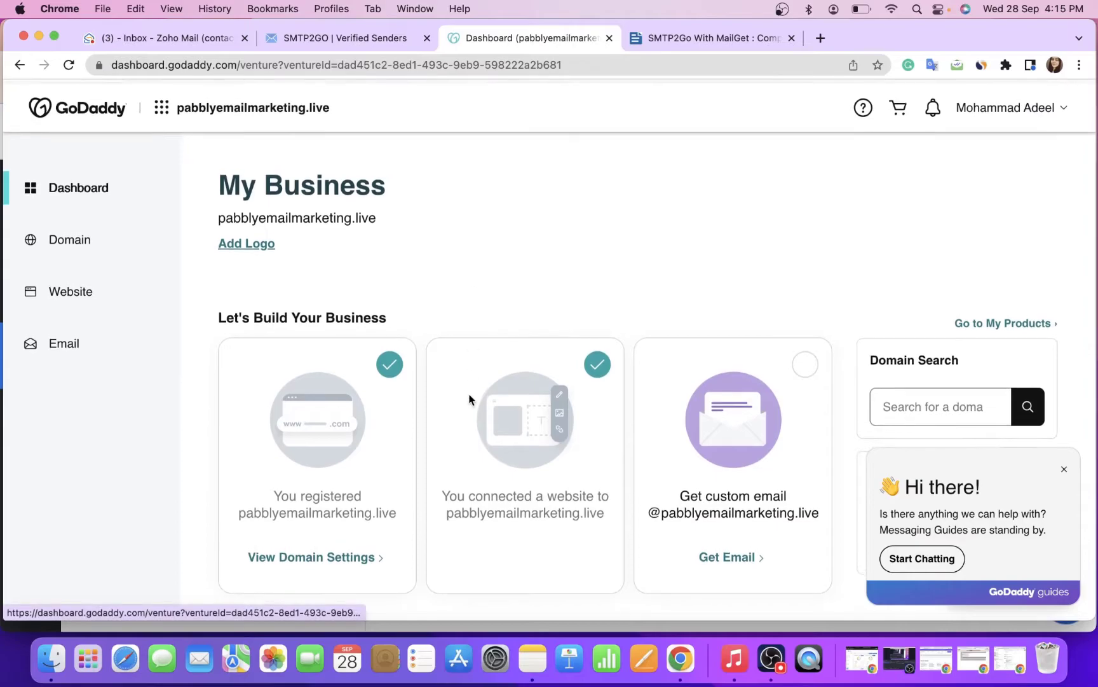
{"action": "scroll", "coordinate": [438, 352], "scroll_direction": "down", "scroll_amount": 1}
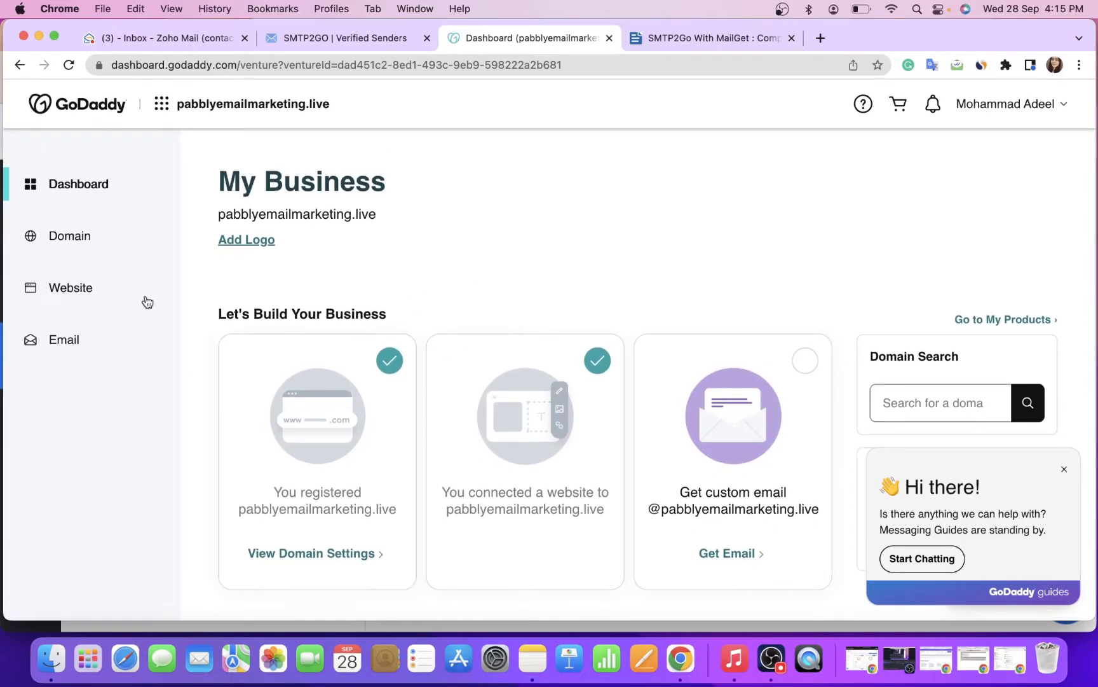
{"action": "left_click", "coordinate": [86, 241]}
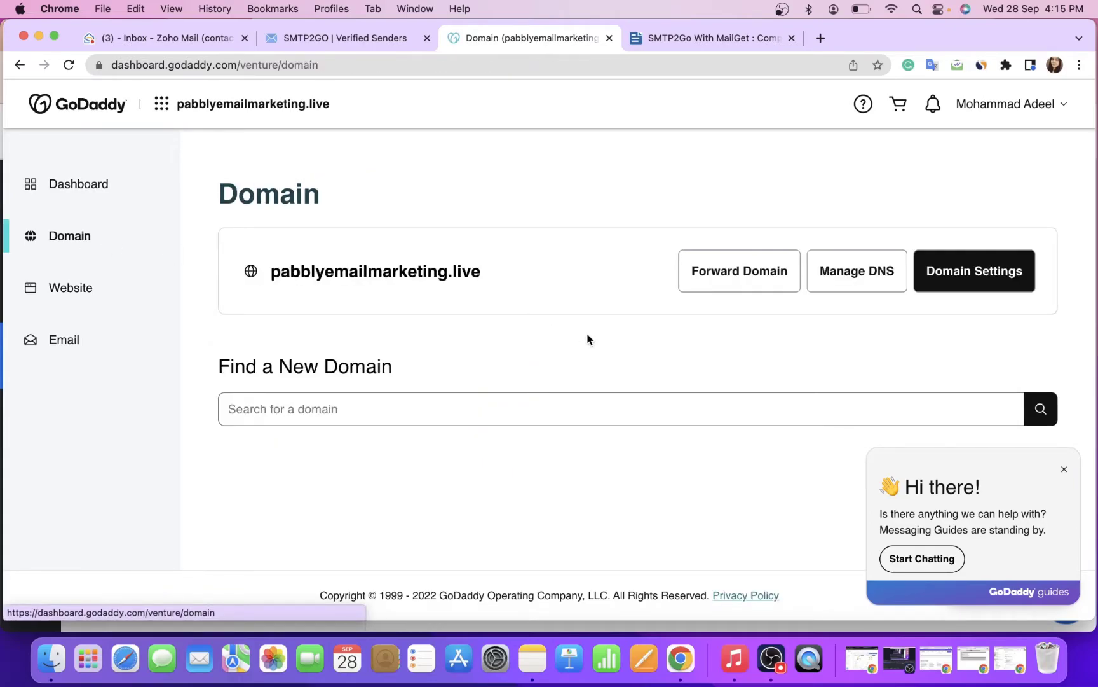
{"action": "double_click", "coordinate": [377, 268]}
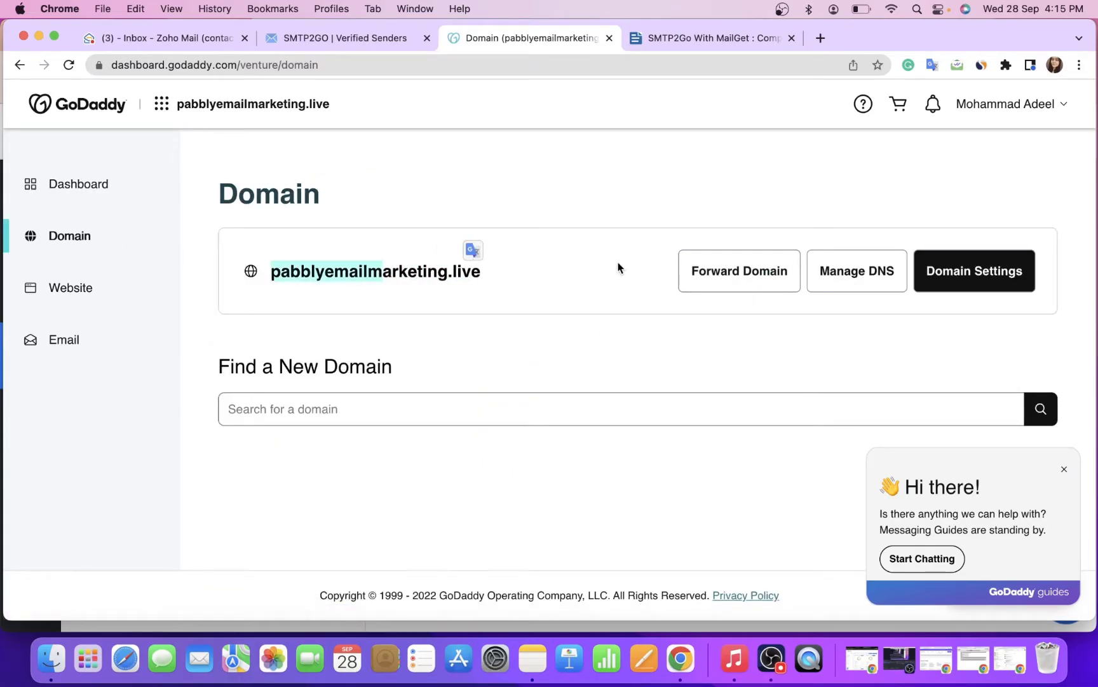
{"action": "left_click", "coordinate": [860, 273]}
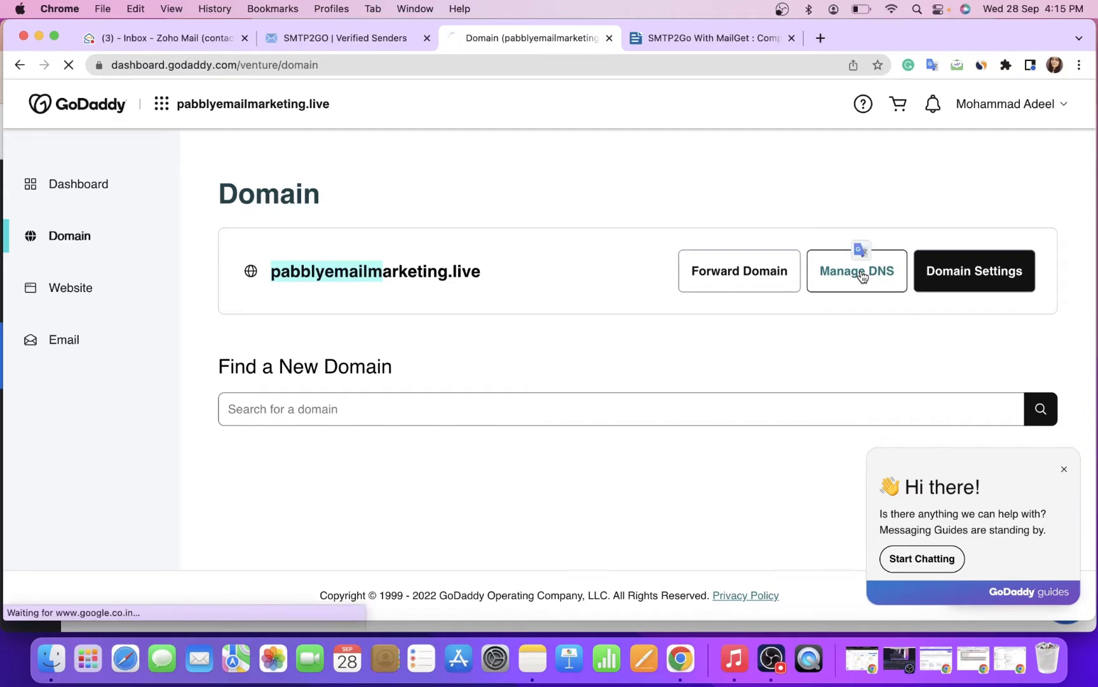
Start a new DNS record in GoDaddy and set its type to CNAME
{"action": "left_click", "coordinate": [1064, 471]}
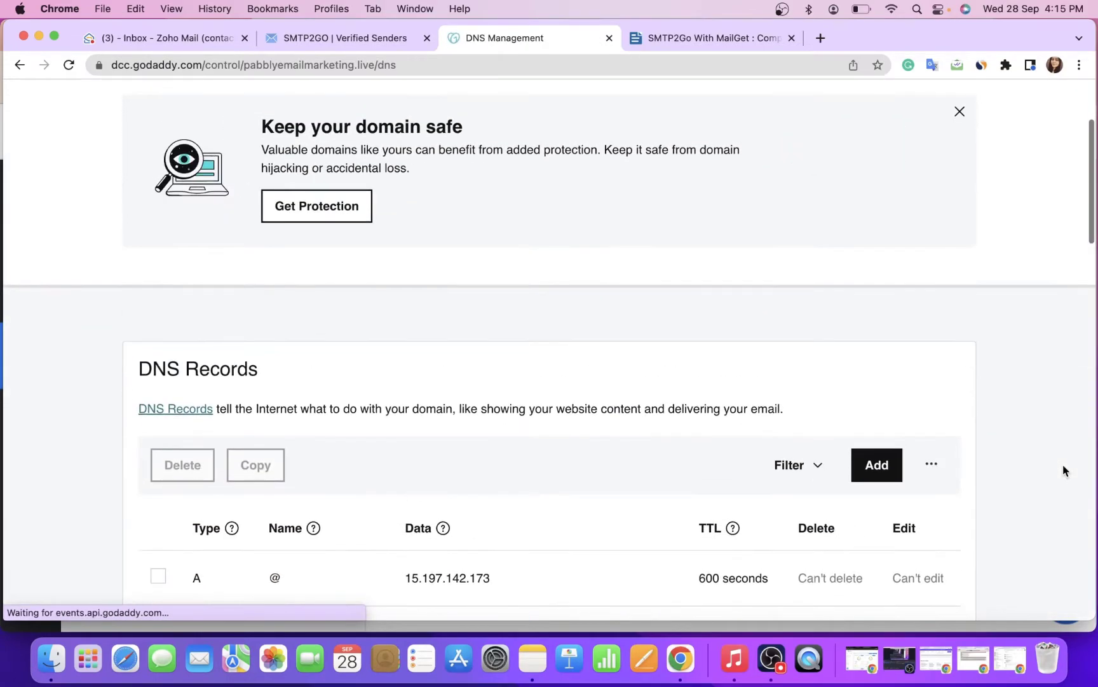
{"action": "scroll", "coordinate": [1064, 471], "scroll_direction": "down", "scroll_amount": 3}
{"action": "scroll", "coordinate": [1063, 470], "scroll_direction": "down", "scroll_amount": 1}
{"action": "scroll", "coordinate": [1063, 470], "scroll_direction": "down", "scroll_amount": 2}
{"action": "scroll", "coordinate": [1063, 469], "scroll_direction": "up", "scroll_amount": 3}
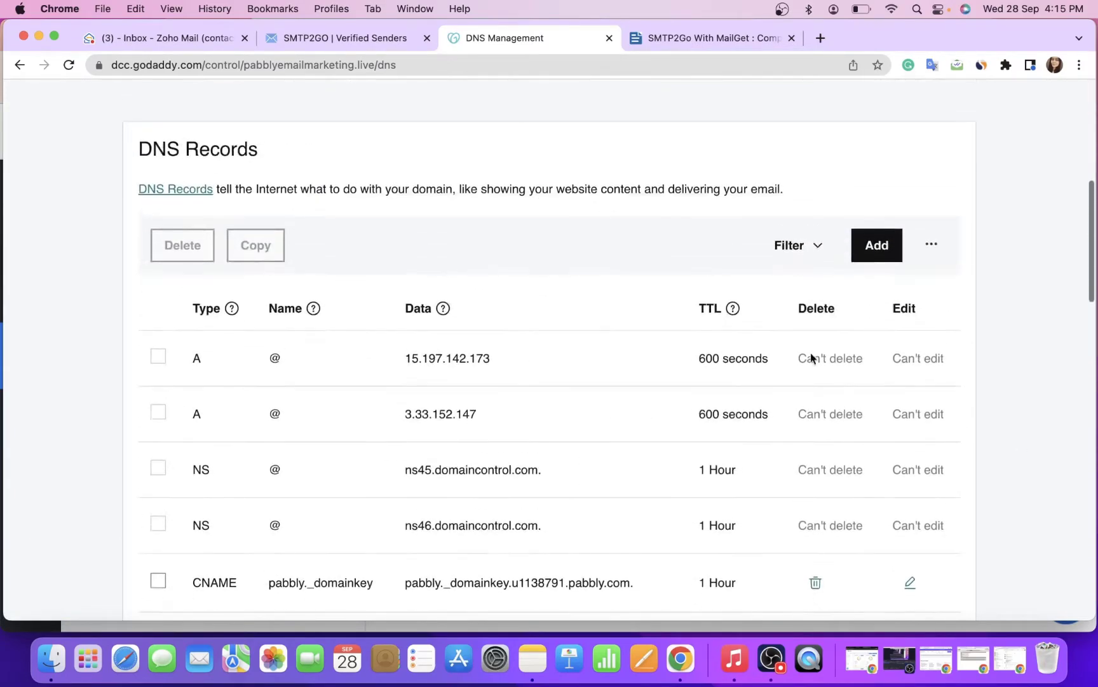
{"action": "left_click", "coordinate": [861, 252]}
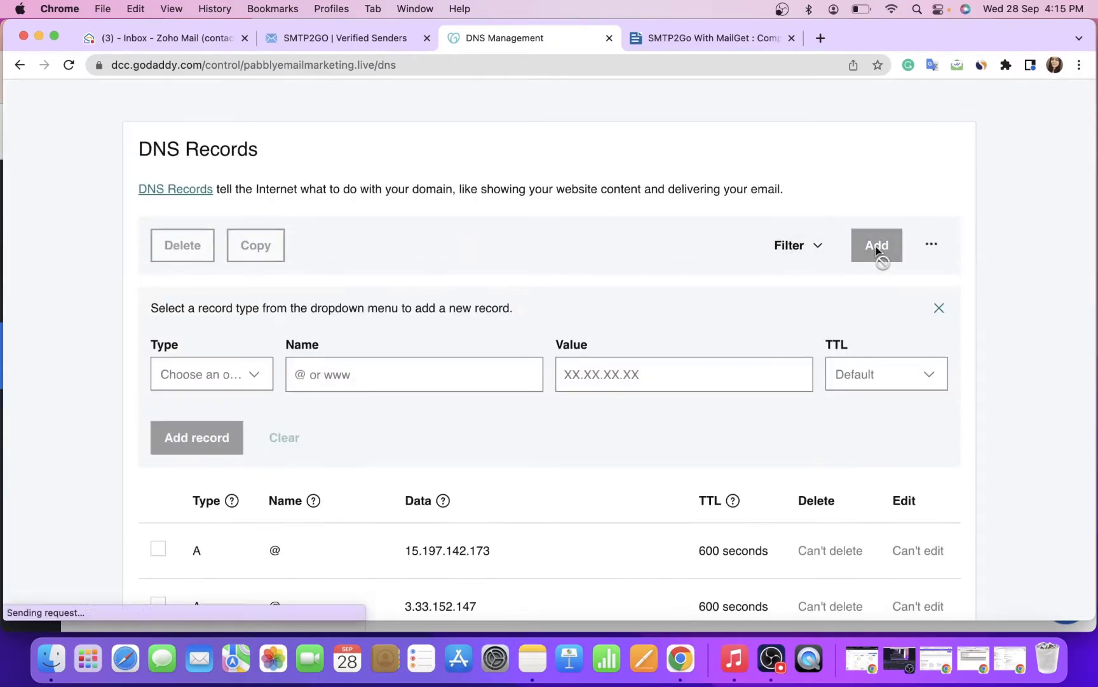
{"action": "left_click", "coordinate": [240, 383]}
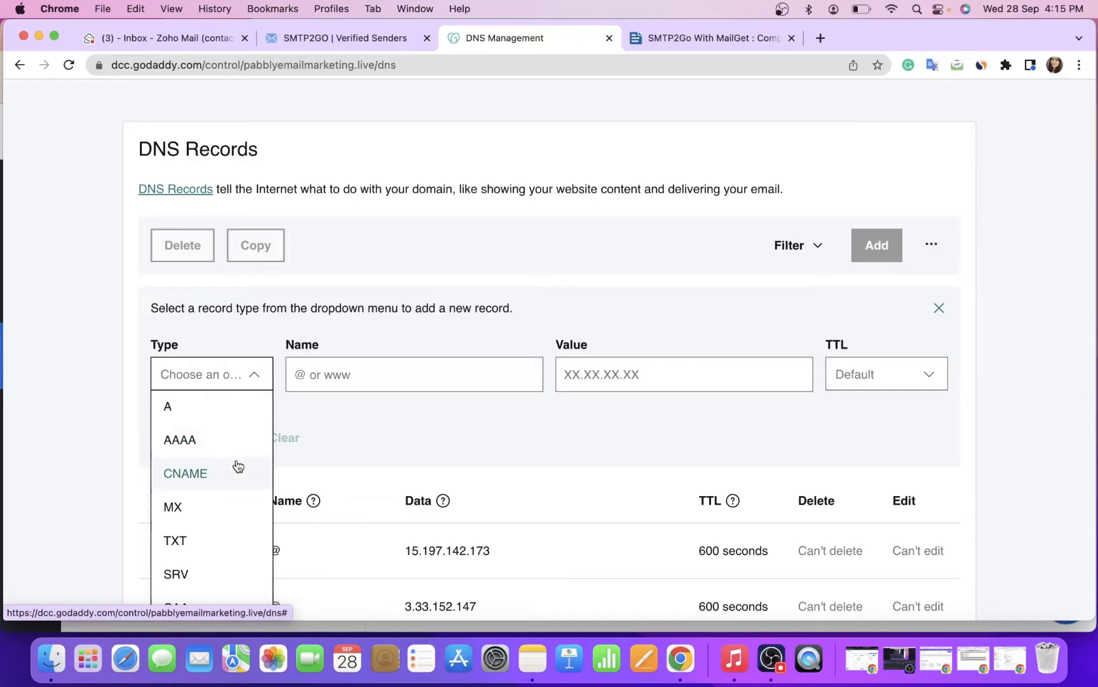
{"action": "left_click", "coordinate": [342, 39]}
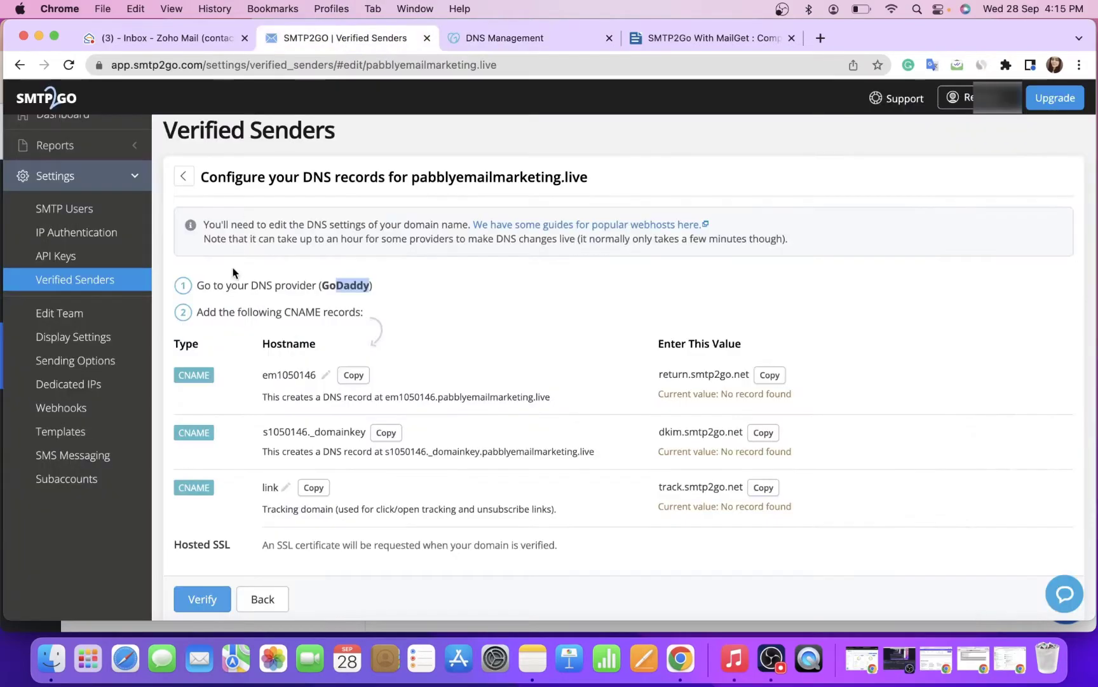
{"action": "left_click", "coordinate": [177, 347]}
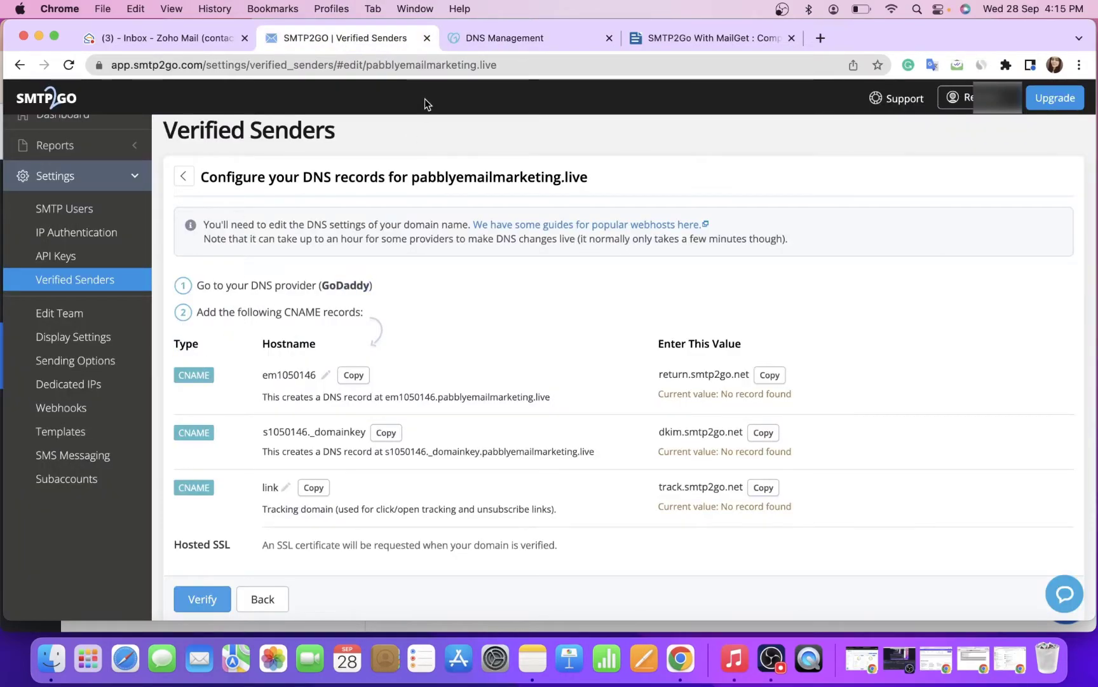
{"action": "left_click", "coordinate": [475, 41]}
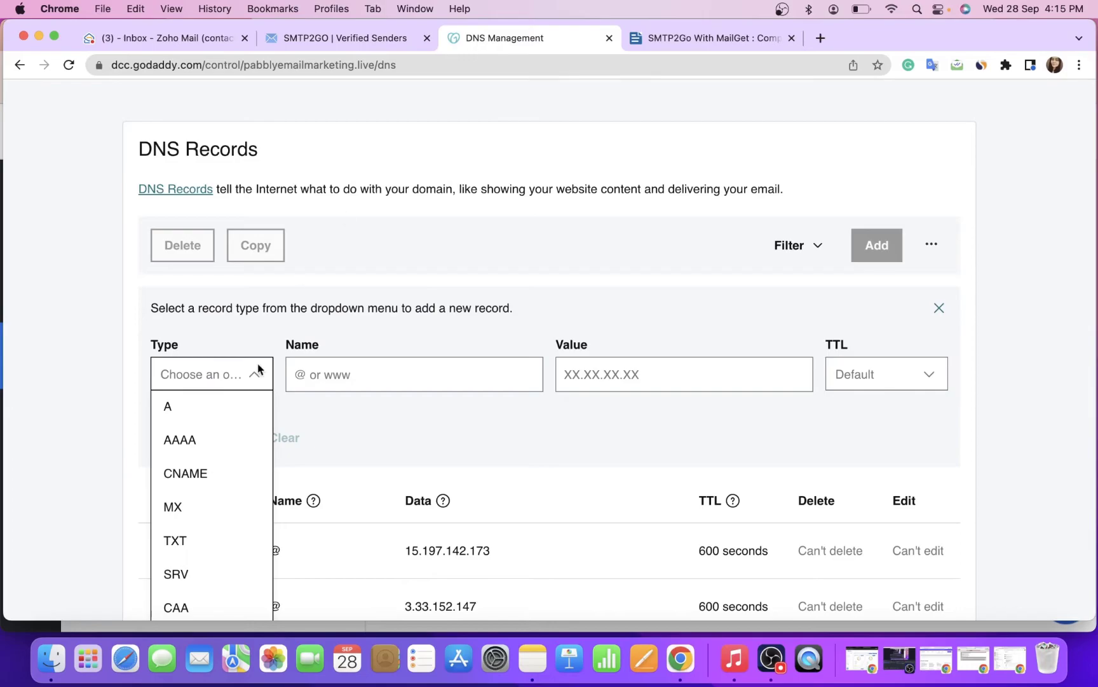
{"action": "left_click", "coordinate": [214, 468]}
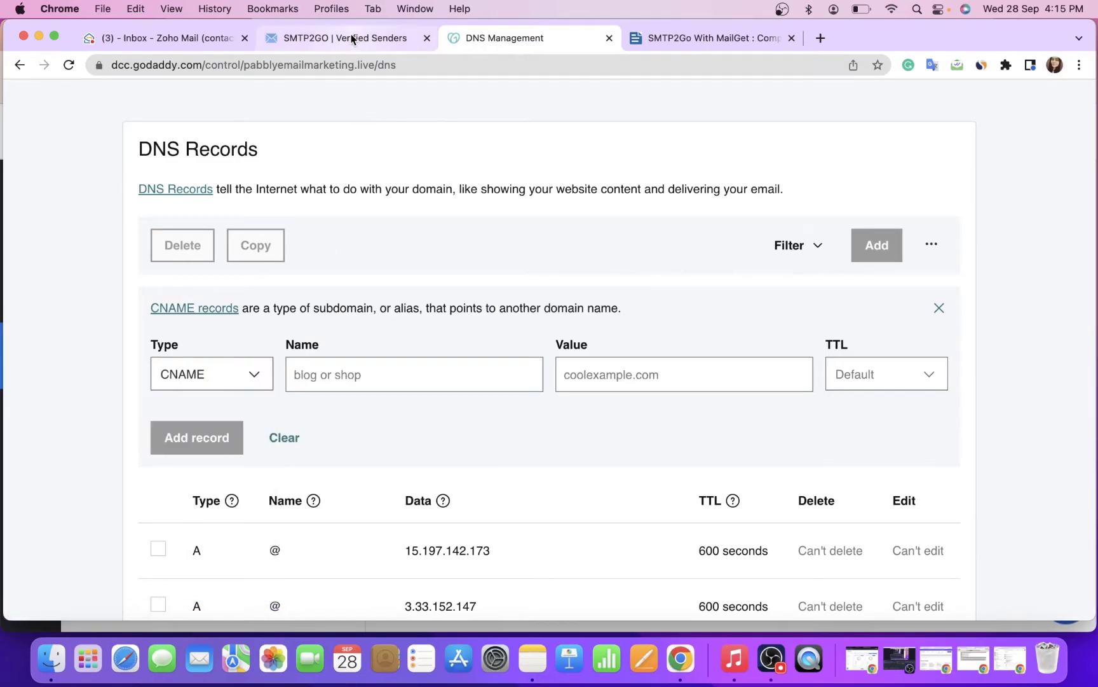
Copy the hostname em1050146 from SMTP2GO and paste it as the record name
{"action": "left_click", "coordinate": [343, 39]}
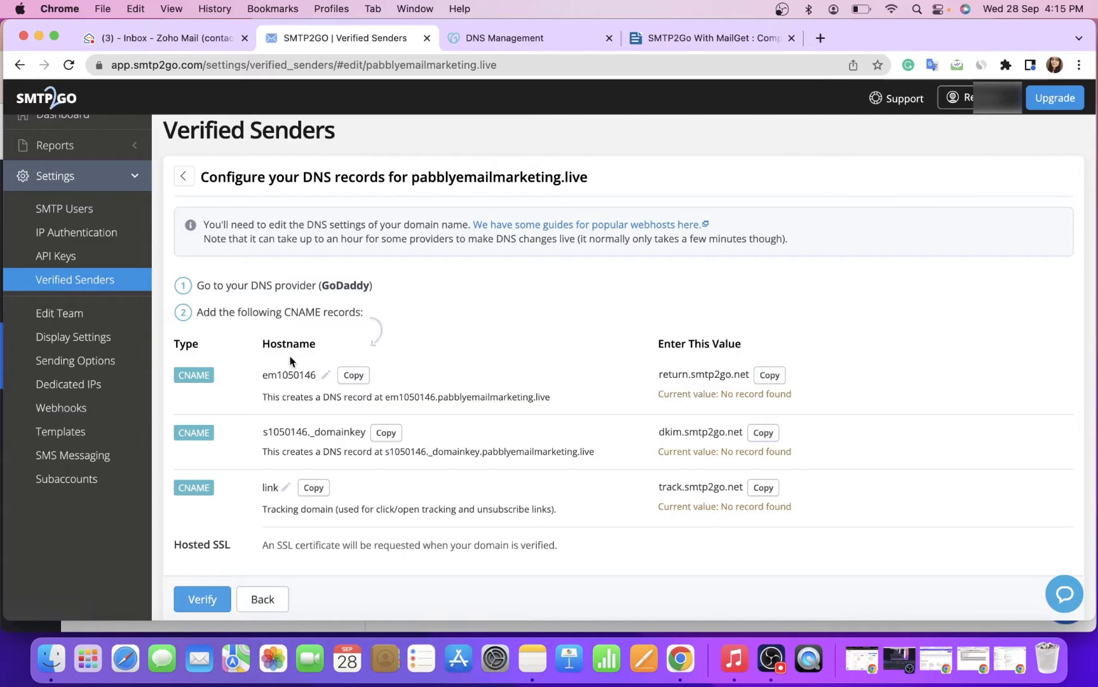
{"action": "left_click", "coordinate": [352, 376]}
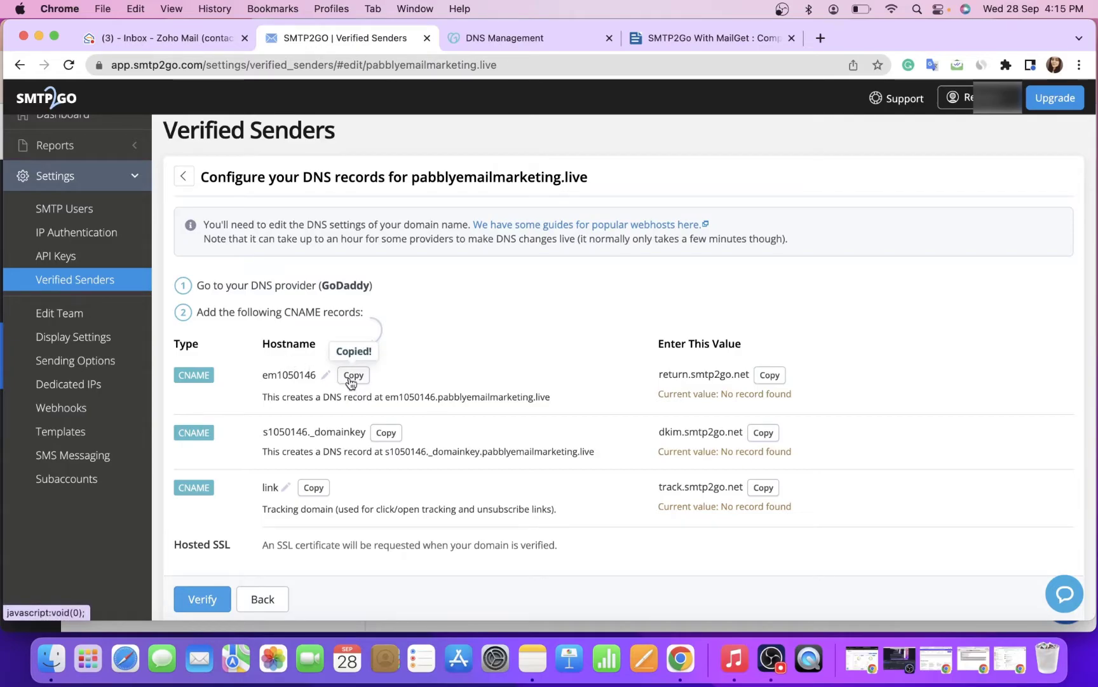
{"action": "left_click", "coordinate": [528, 38]}
{"action": "left_click", "coordinate": [380, 374]}
{"action": "key", "text": "super+v"}
Paste return.smtp2go.net as the record value and add the CNAME record
{"action": "left_click", "coordinate": [344, 43]}
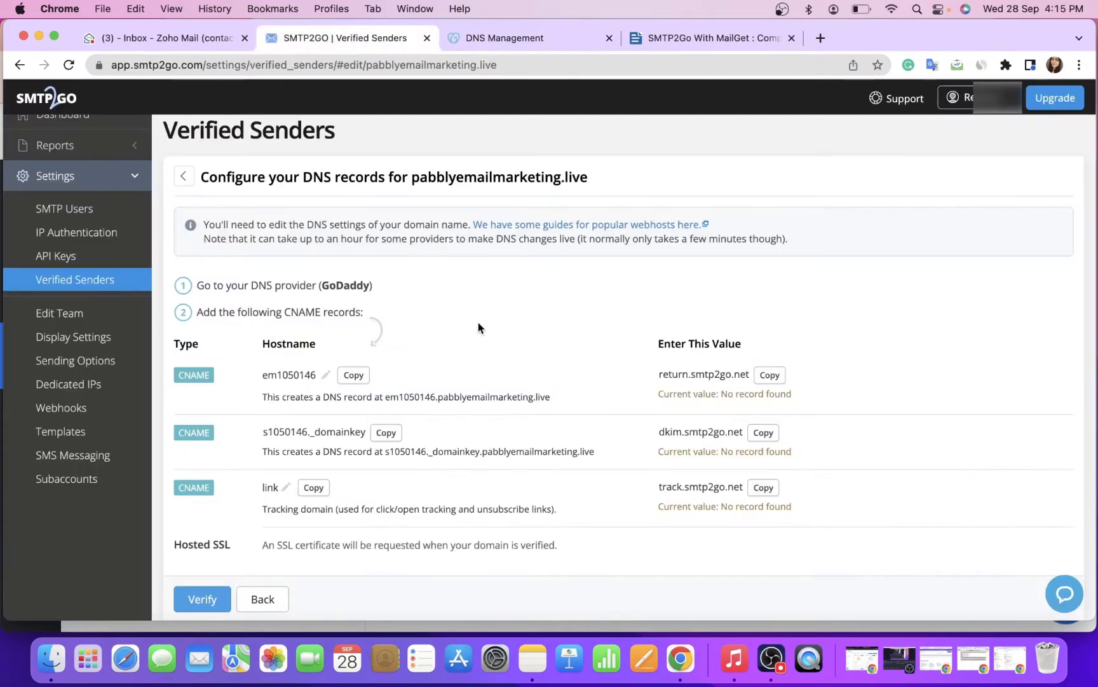
{"action": "left_click", "coordinate": [769, 374]}
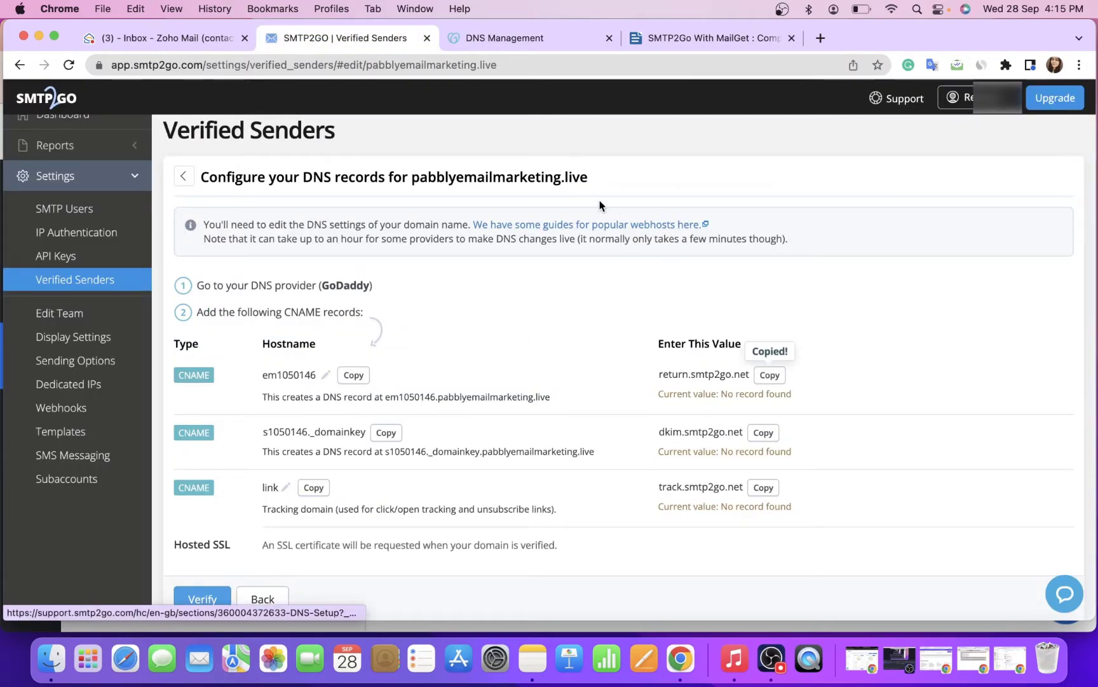
{"action": "left_click", "coordinate": [527, 40]}
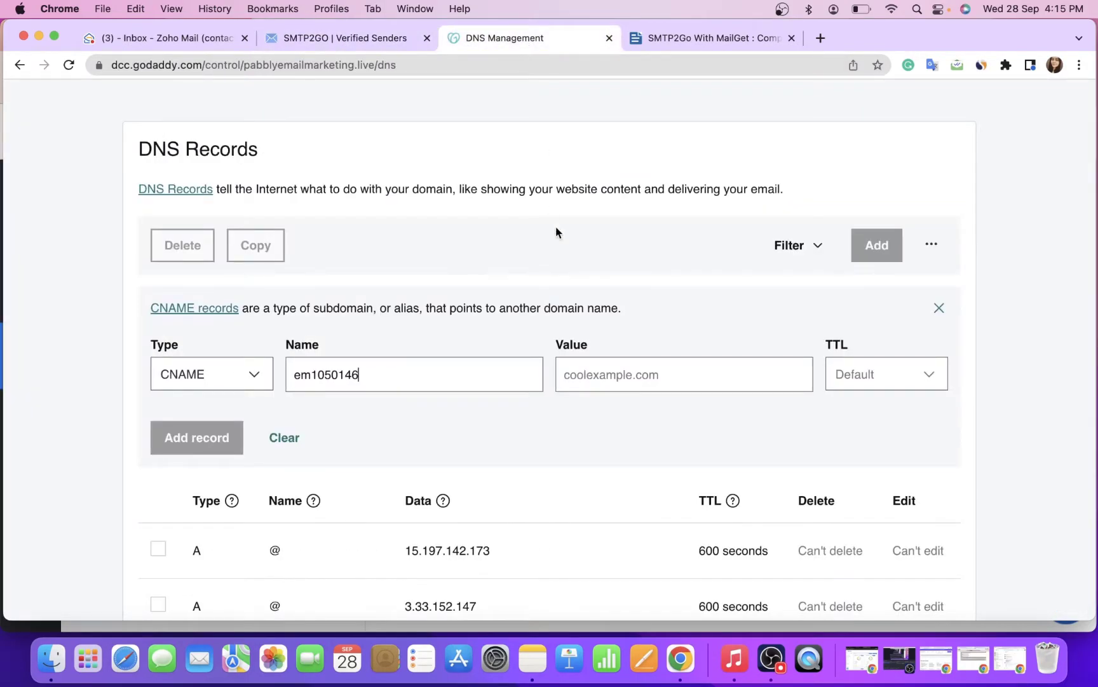
{"action": "left_click", "coordinate": [616, 387]}
{"action": "key", "text": "super+v"}
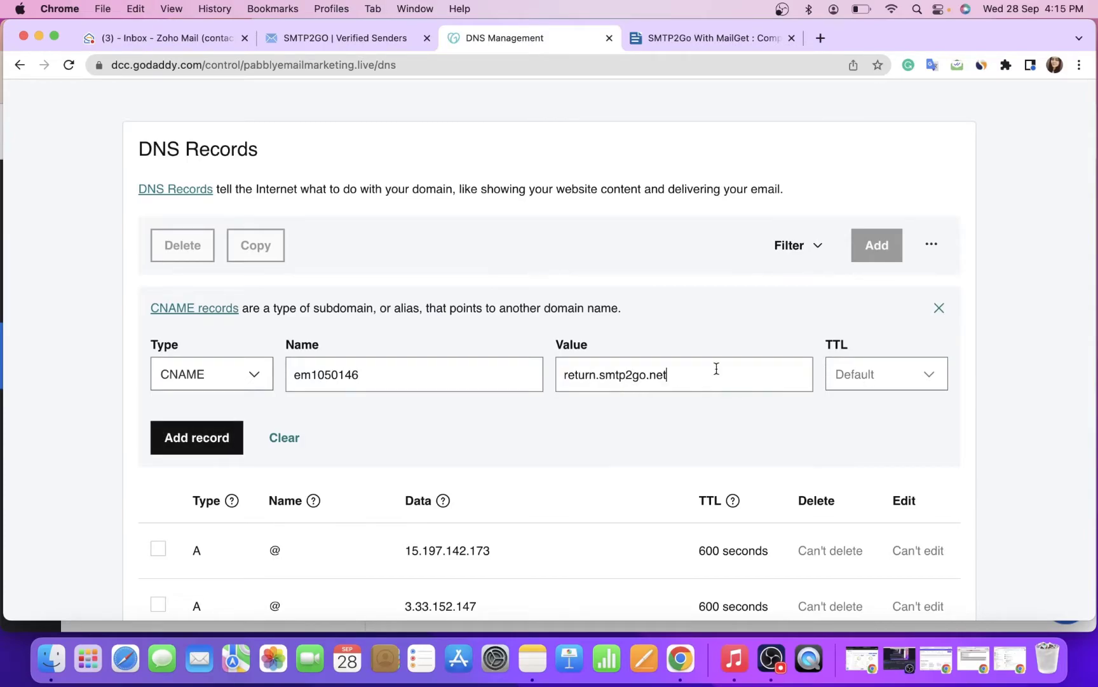
{"action": "left_click", "coordinate": [213, 436]}
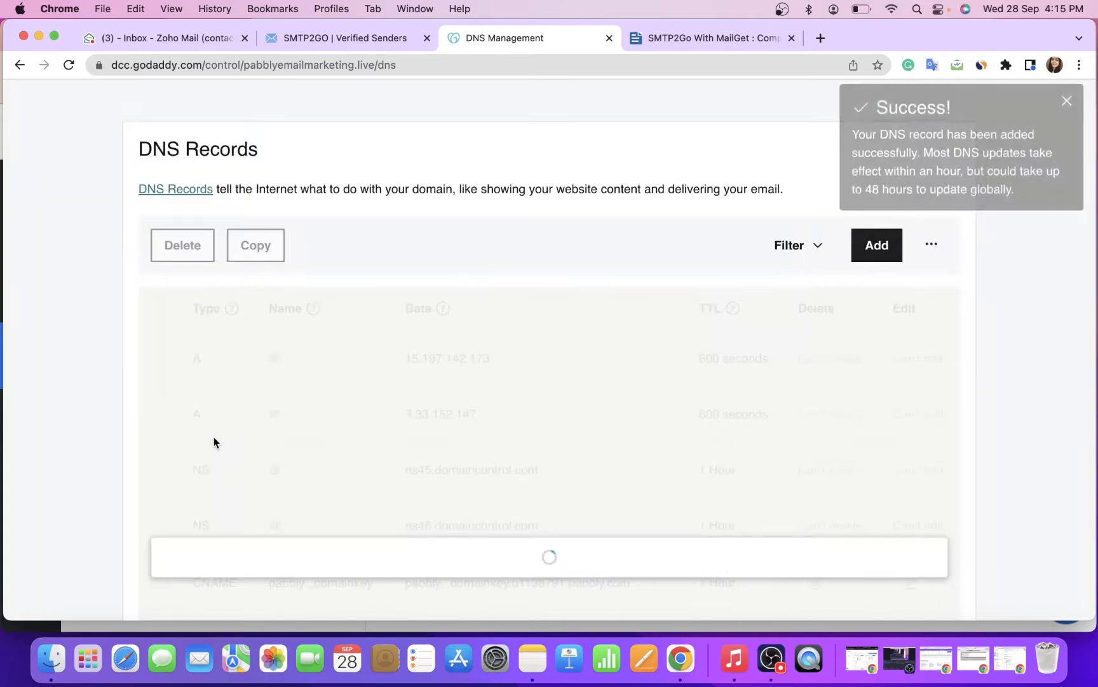
Start another CNAME record and paste s1050146._domainkey from SMTP2GO as its name
{"action": "left_click", "coordinate": [1072, 118]}
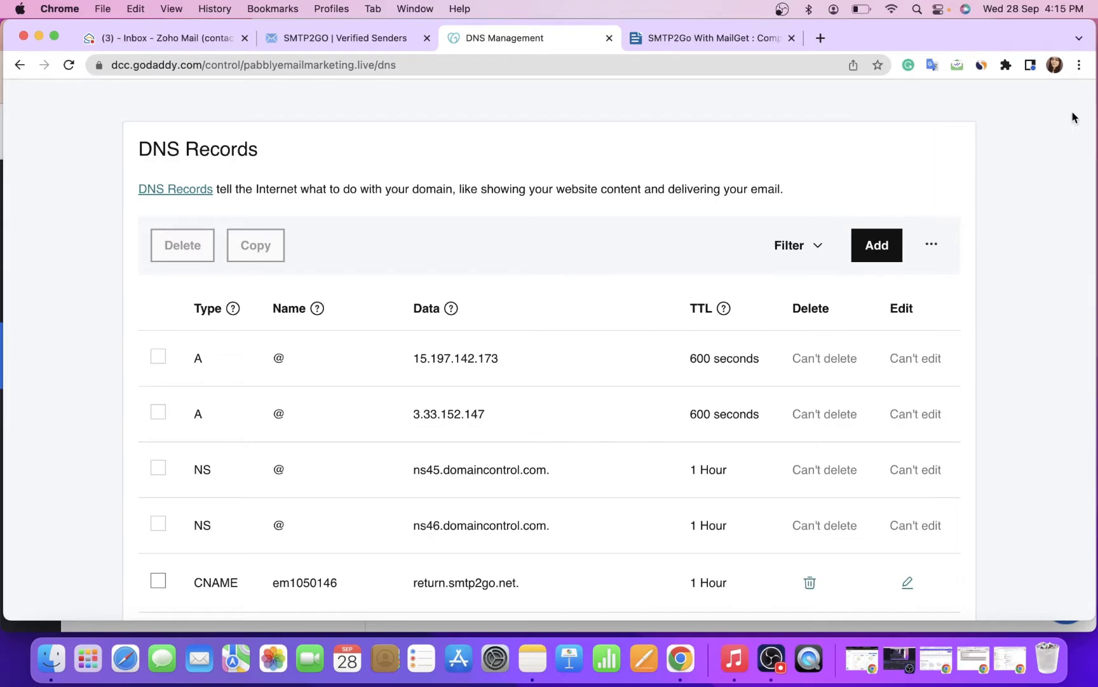
{"action": "left_click", "coordinate": [876, 245]}
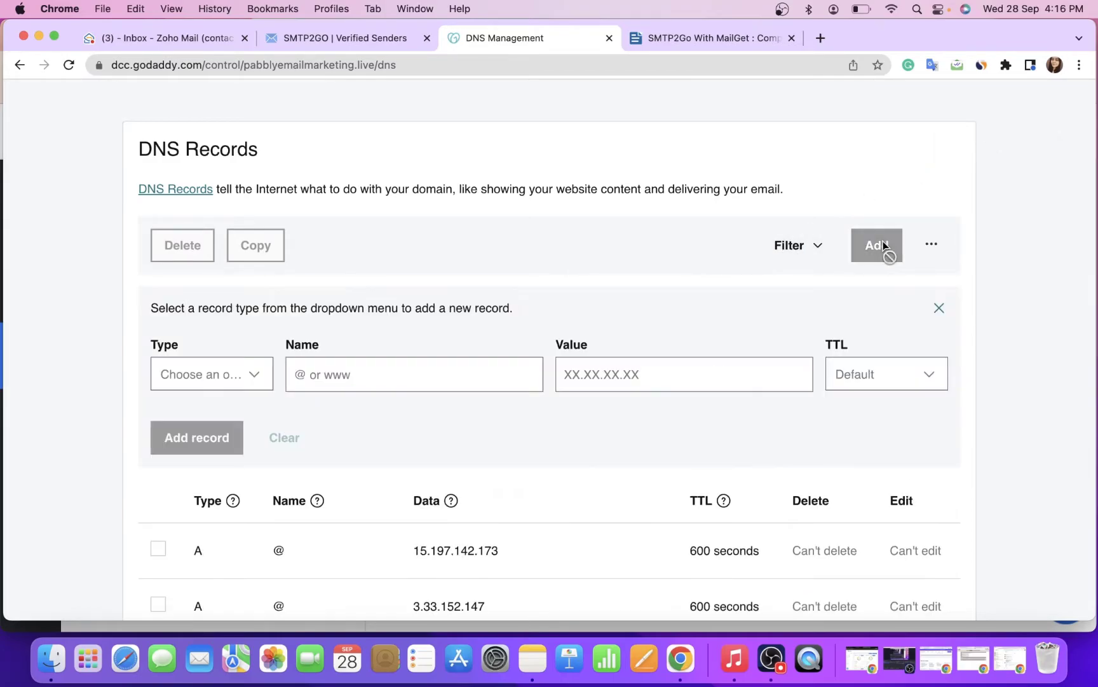
{"action": "left_click", "coordinate": [207, 384]}
{"action": "left_click", "coordinate": [212, 477]}
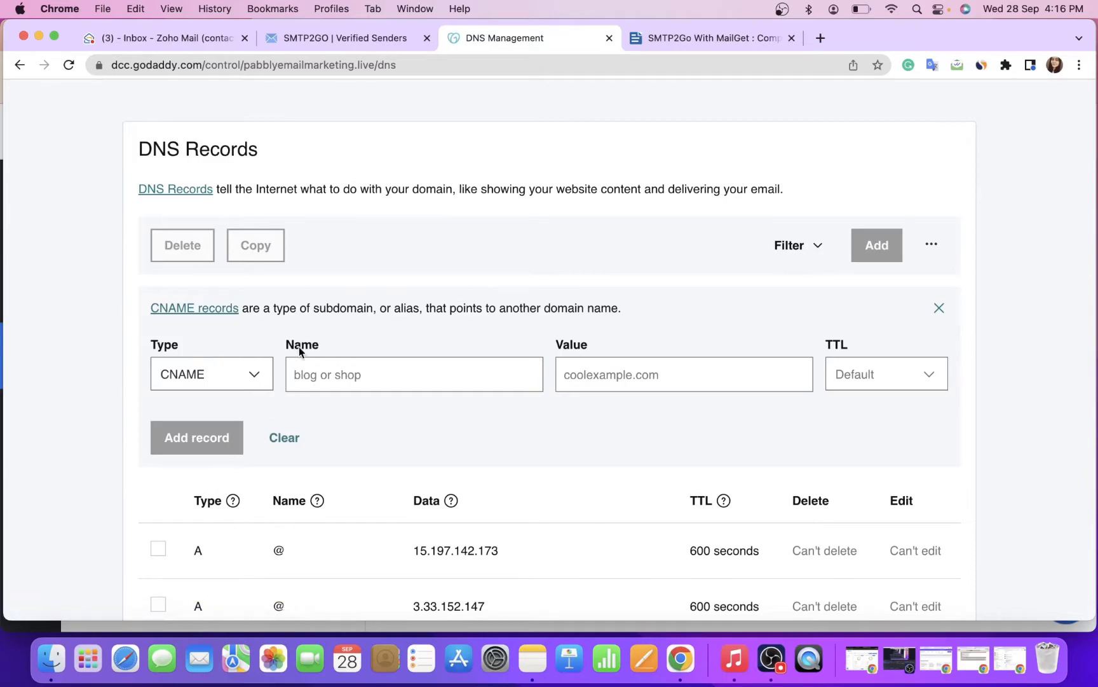
{"action": "left_click", "coordinate": [361, 38]}
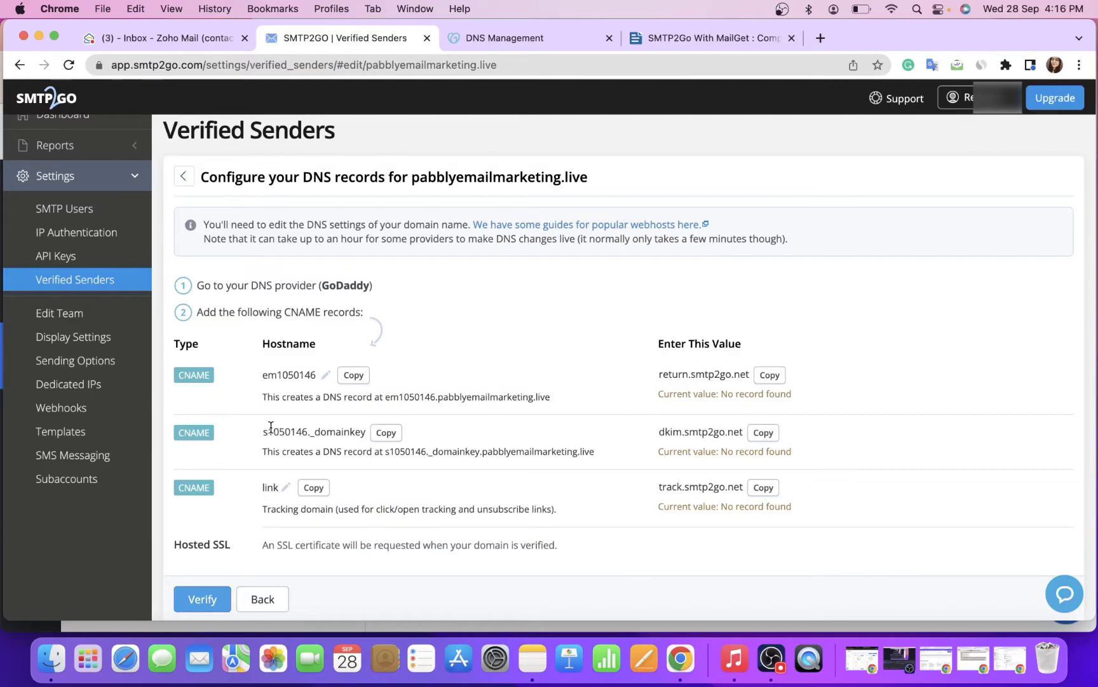
{"action": "left_click", "coordinate": [386, 433]}
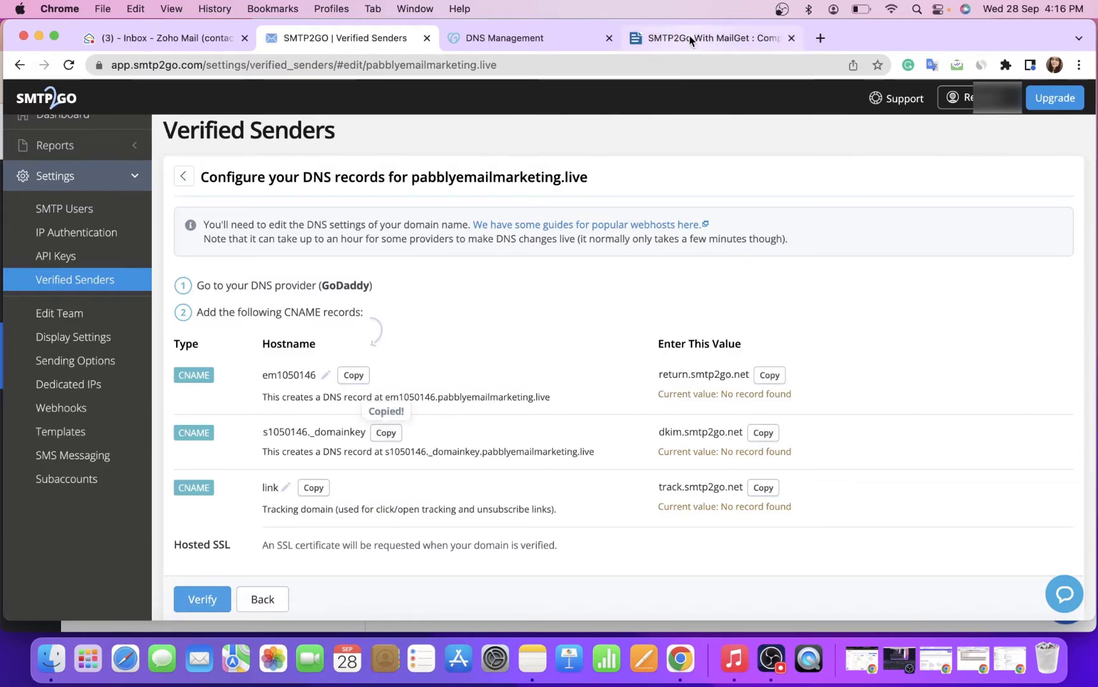
{"action": "left_click", "coordinate": [521, 46]}
{"action": "left_click", "coordinate": [343, 368]}
{"action": "key", "text": "super+v"}
Paste dkim.smtp2go.net as the record value and add the CNAME record
{"action": "left_click", "coordinate": [330, 37]}
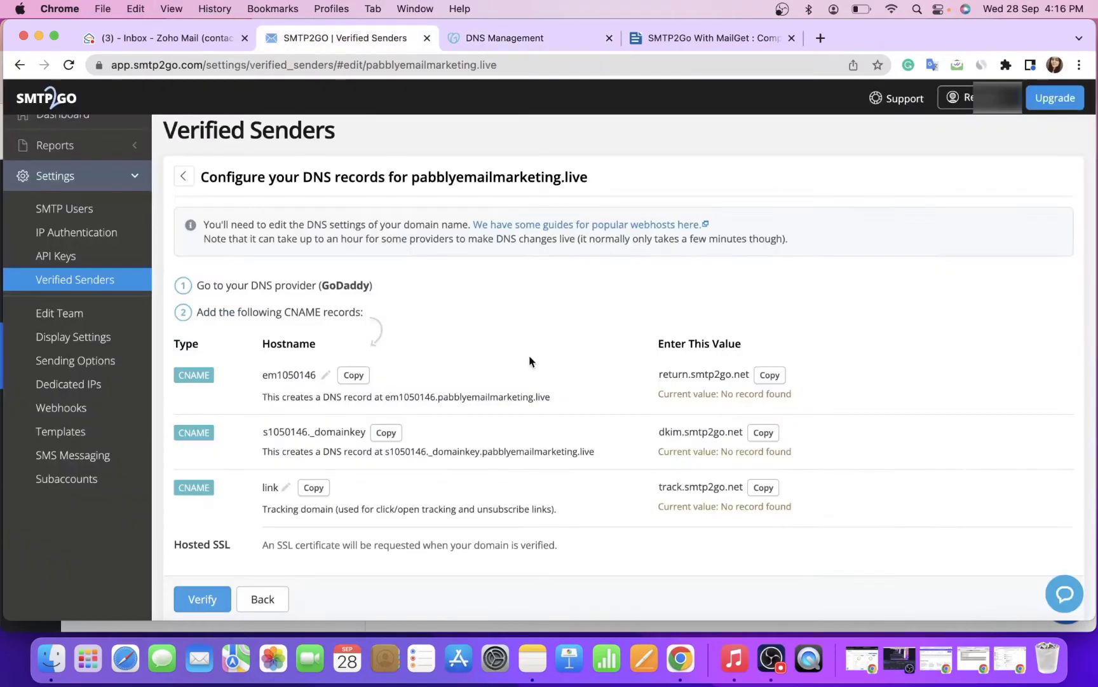
{"action": "left_click", "coordinate": [763, 433]}
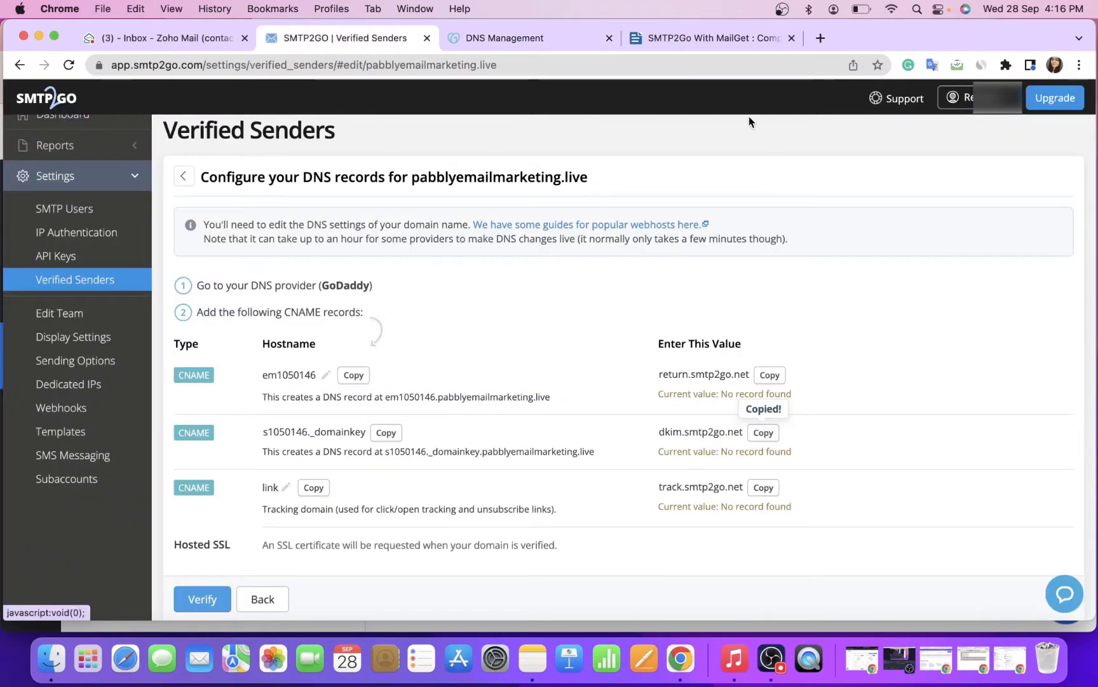
{"action": "left_click", "coordinate": [706, 40]}
{"action": "left_click", "coordinate": [484, 38]}
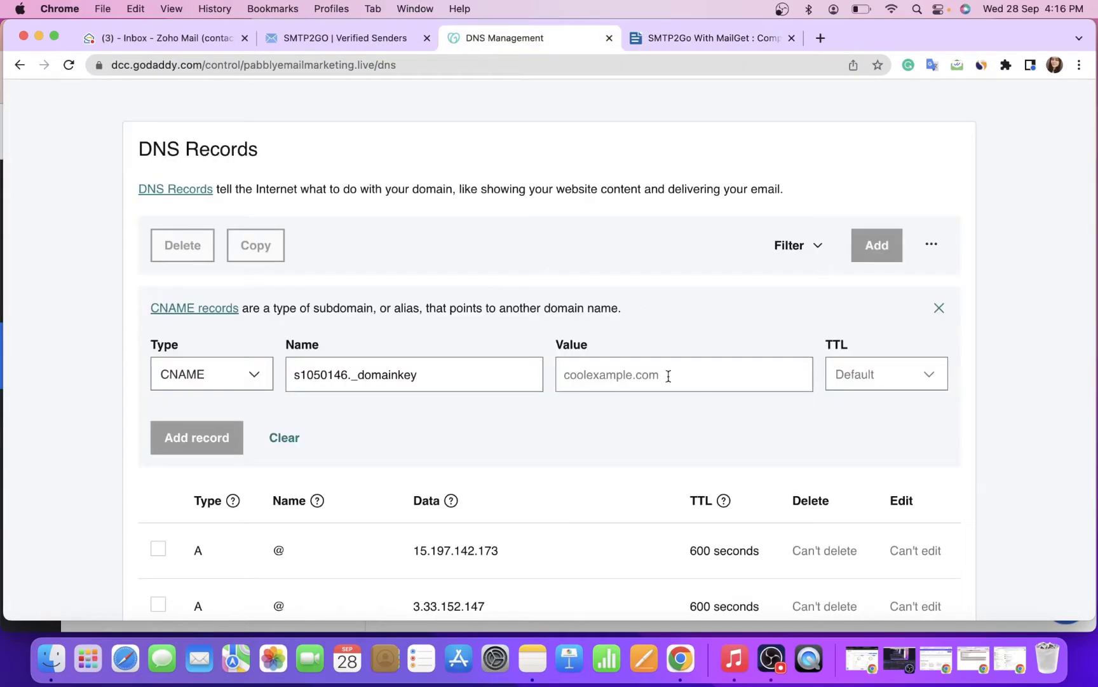
{"action": "left_click", "coordinate": [646, 376]}
{"action": "key", "text": "super+v"}
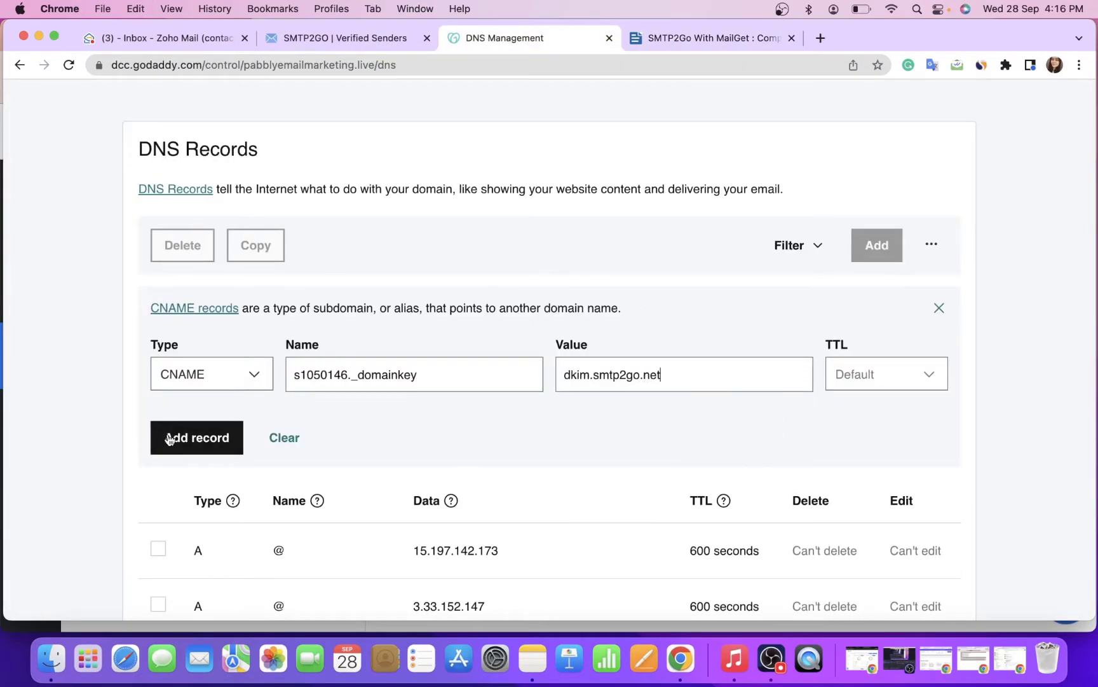
{"action": "left_click", "coordinate": [184, 443]}
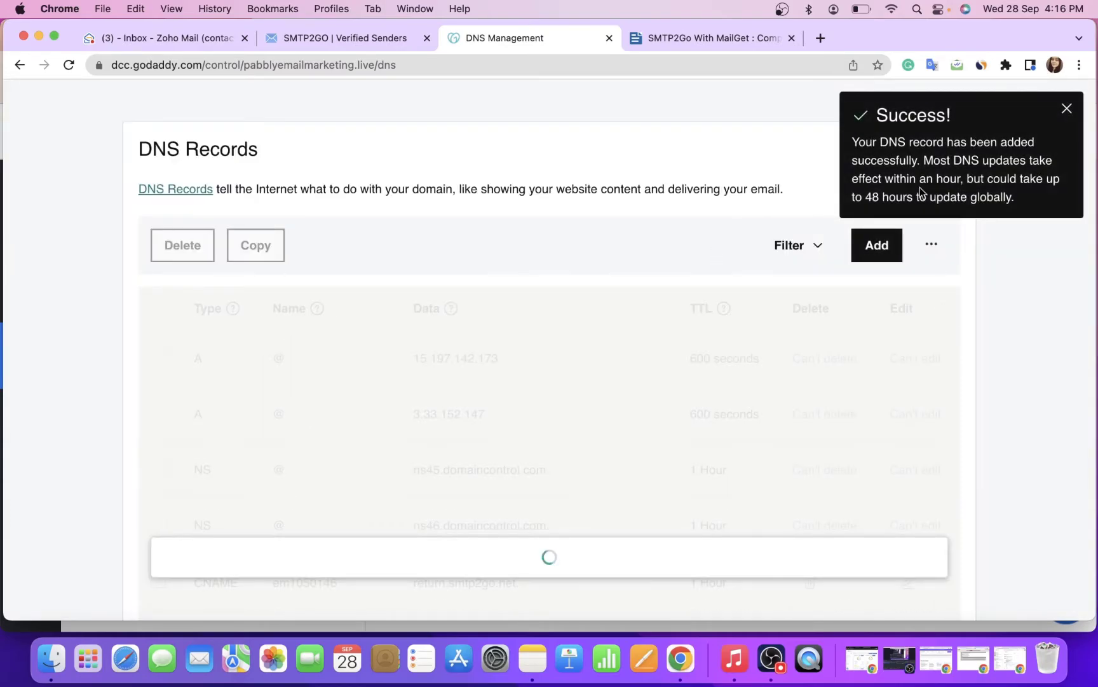
Start a third CNAME record and copy the hostname 'link' from SMTP2GO into its name
{"action": "left_click", "coordinate": [1069, 108]}
{"action": "left_click", "coordinate": [893, 237]}
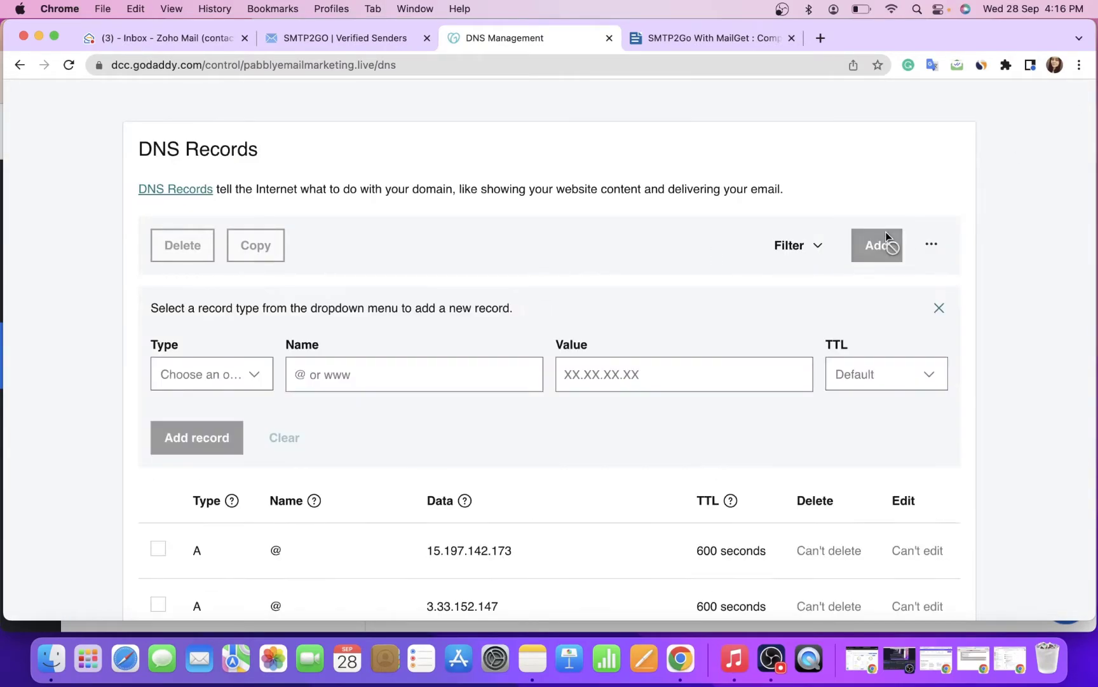
{"action": "left_click", "coordinate": [211, 376]}
{"action": "left_click", "coordinate": [204, 492]}
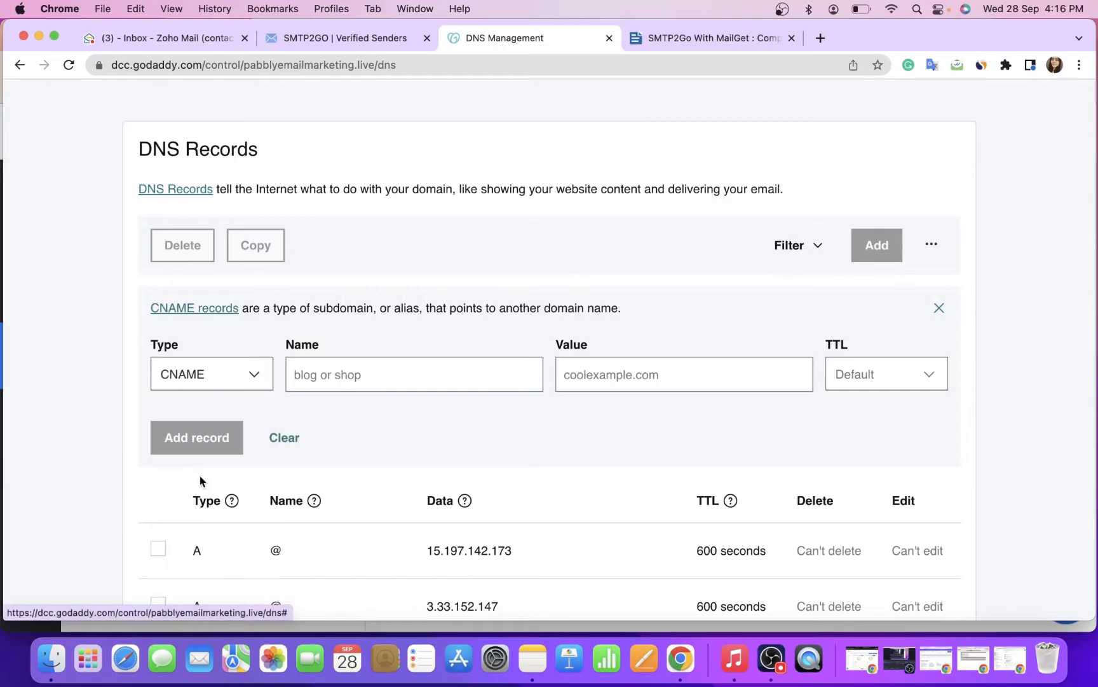
{"action": "left_click", "coordinate": [351, 38]}
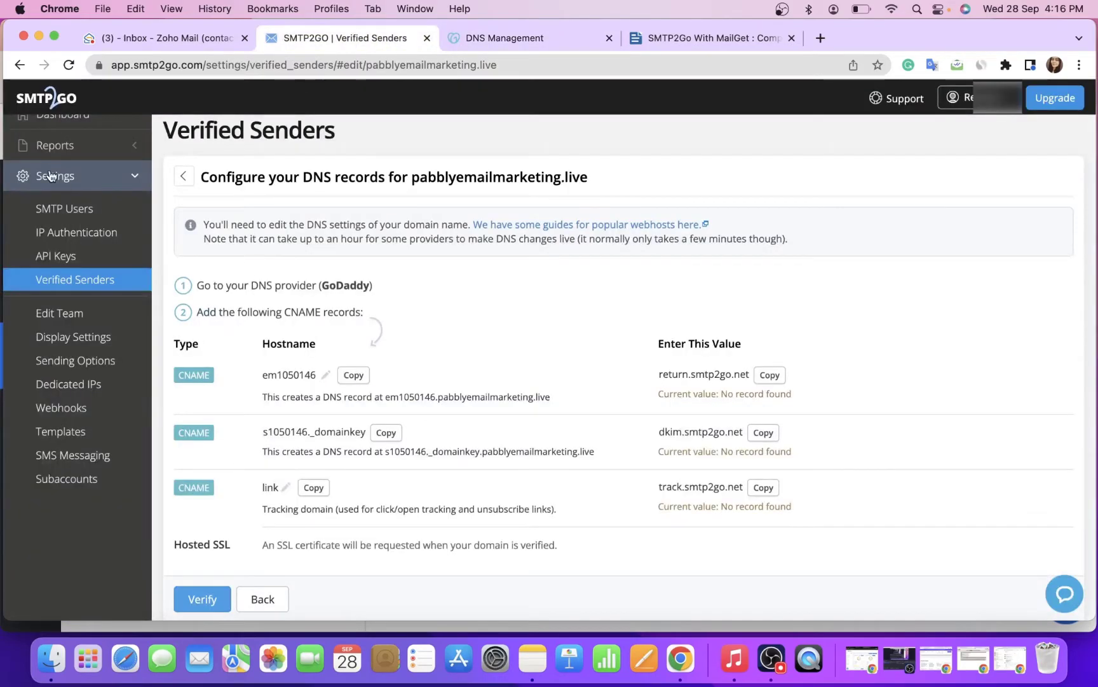
{"action": "left_click", "coordinate": [314, 489]}
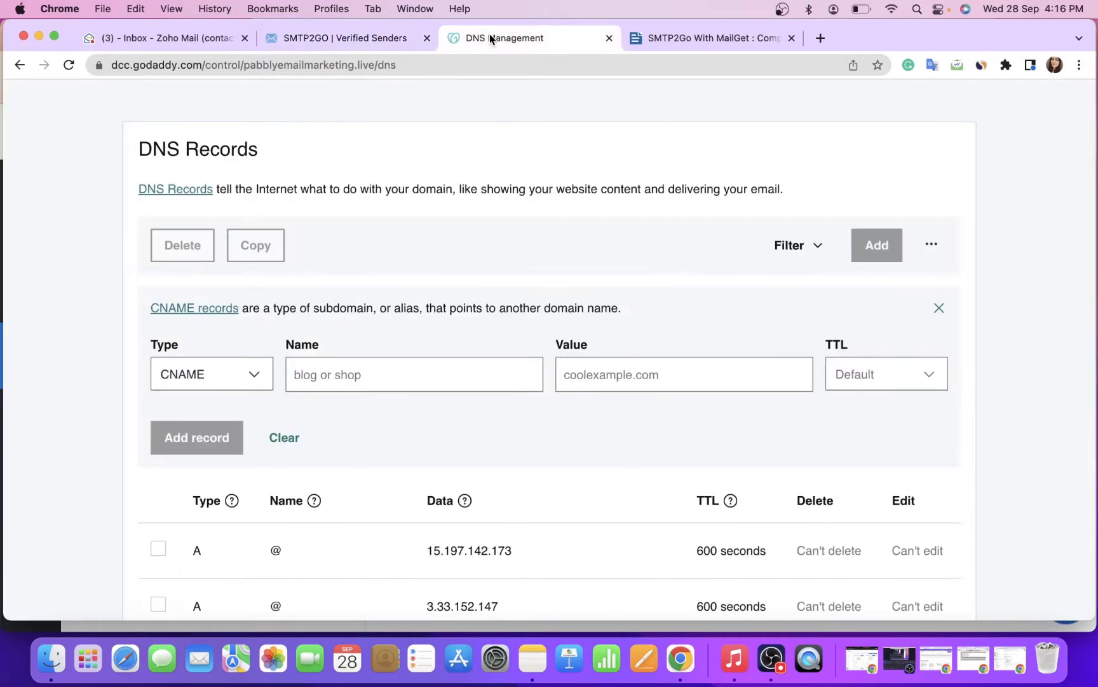
{"action": "left_click", "coordinate": [301, 373]}
{"action": "type", "text": "link"}
Paste track.smtp2go.net as the record value and add the CNAME record
{"action": "left_click", "coordinate": [352, 40]}
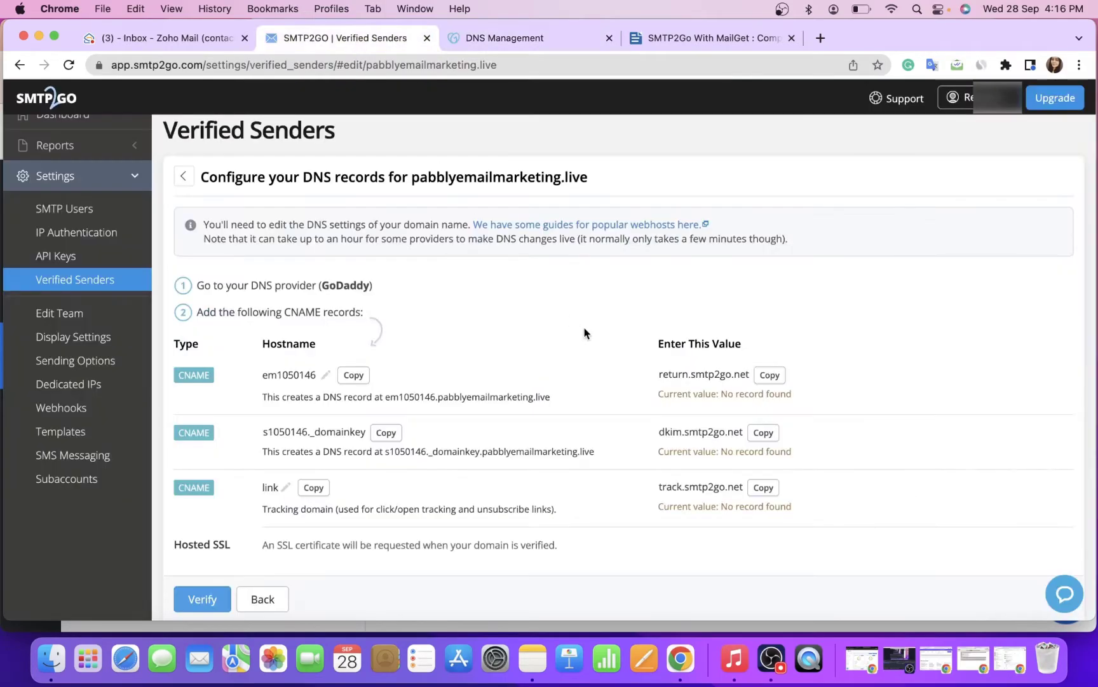
{"action": "left_click", "coordinate": [764, 487]}
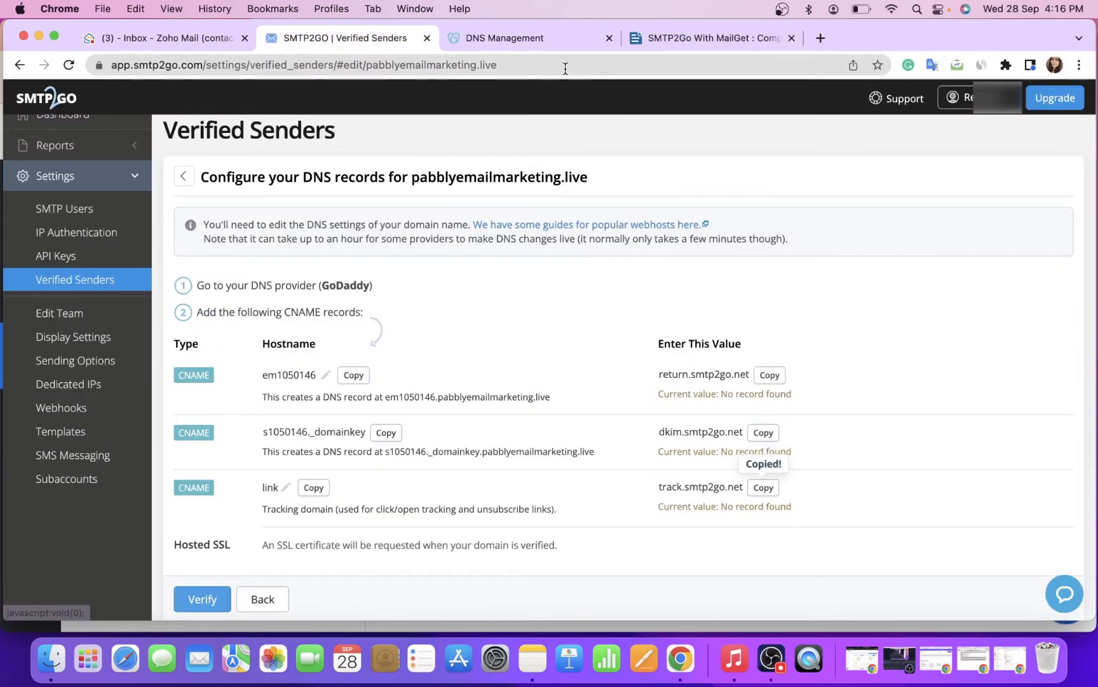
{"action": "left_click", "coordinate": [536, 38]}
{"action": "left_click", "coordinate": [602, 378]}
{"action": "key", "text": "super+v"}
{"action": "left_click", "coordinate": [202, 439]}
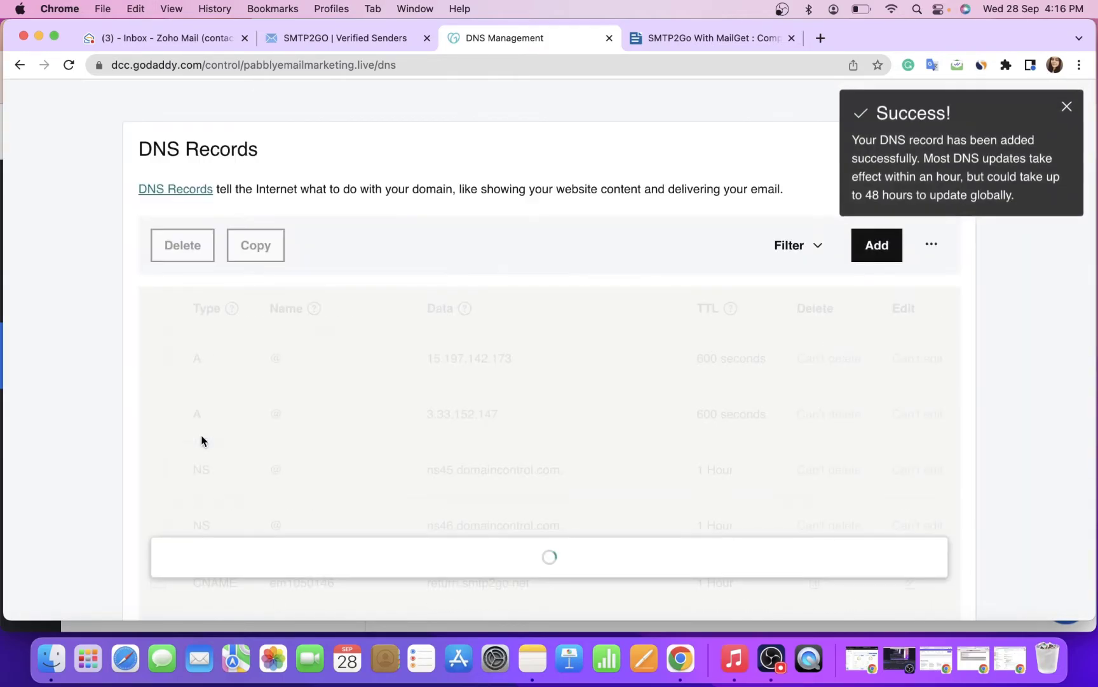
Dismiss the success notice and highlight the em1050146 and link records to check them
{"action": "left_click", "coordinate": [1067, 110]}
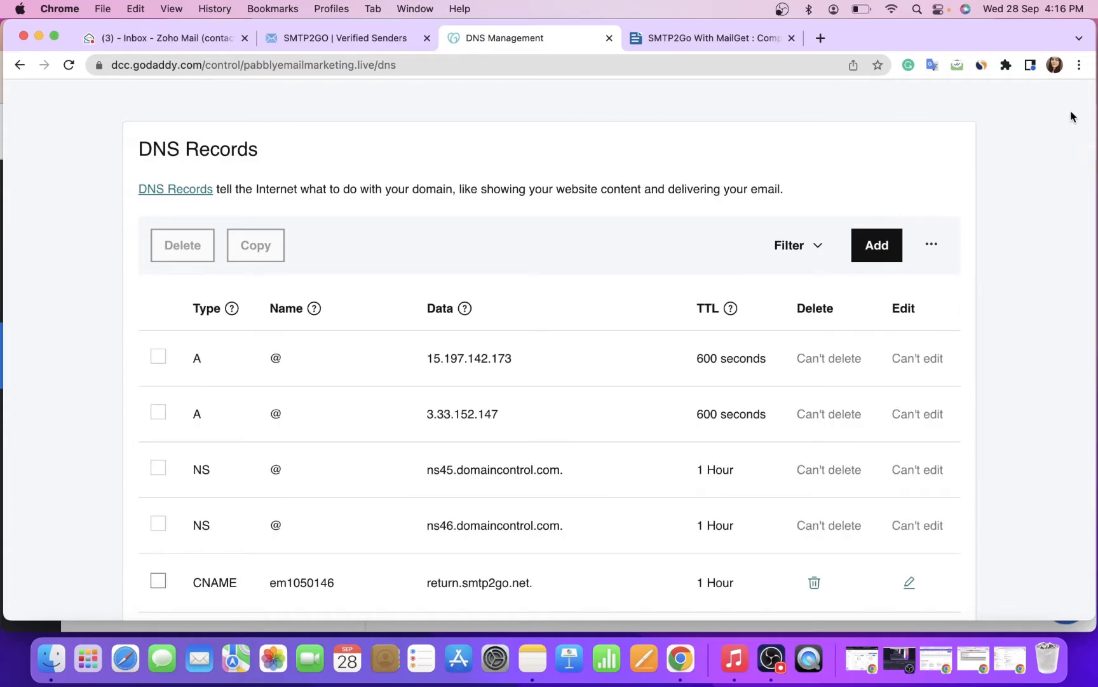
{"action": "scroll", "coordinate": [765, 359], "scroll_direction": "down", "scroll_amount": 2}
{"action": "scroll", "coordinate": [765, 363], "scroll_direction": "down", "scroll_amount": 1}
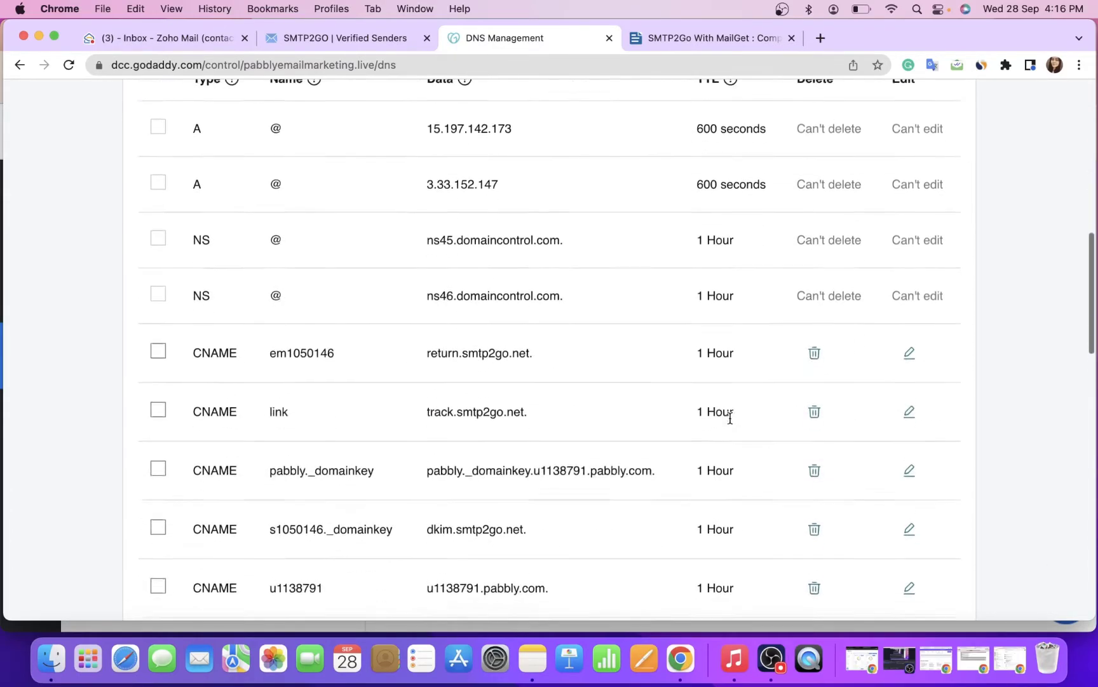
{"action": "scroll", "coordinate": [515, 395], "scroll_direction": "down", "scroll_amount": 1}
{"action": "left_click_drag", "start_coordinate": [181, 356], "coordinate": [454, 427]}
{"action": "left_click_drag", "start_coordinate": [553, 423], "coordinate": [713, 422]}
{"action": "scroll", "coordinate": [714, 423], "scroll_direction": "down", "scroll_amount": 1}
{"action": "scroll", "coordinate": [440, 523], "scroll_direction": "down", "scroll_amount": 1}
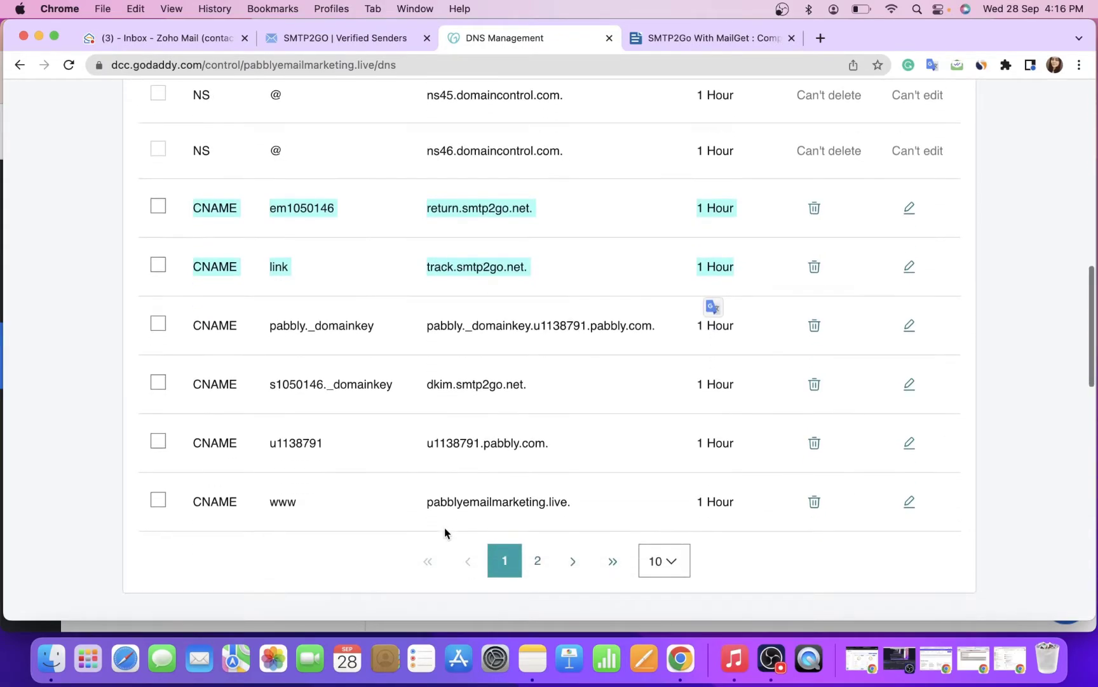
{"action": "scroll", "coordinate": [444, 530], "scroll_direction": "up", "scroll_amount": 6}
{"action": "scroll", "coordinate": [444, 531], "scroll_direction": "up", "scroll_amount": 1}
Filter the list to CNAME (Alias) records and check the s1050146._domainkey record
{"action": "left_click", "coordinate": [777, 462]}
{"action": "scroll", "coordinate": [784, 455], "scroll_direction": "down", "scroll_amount": 1}
{"action": "left_click", "coordinate": [787, 266]}
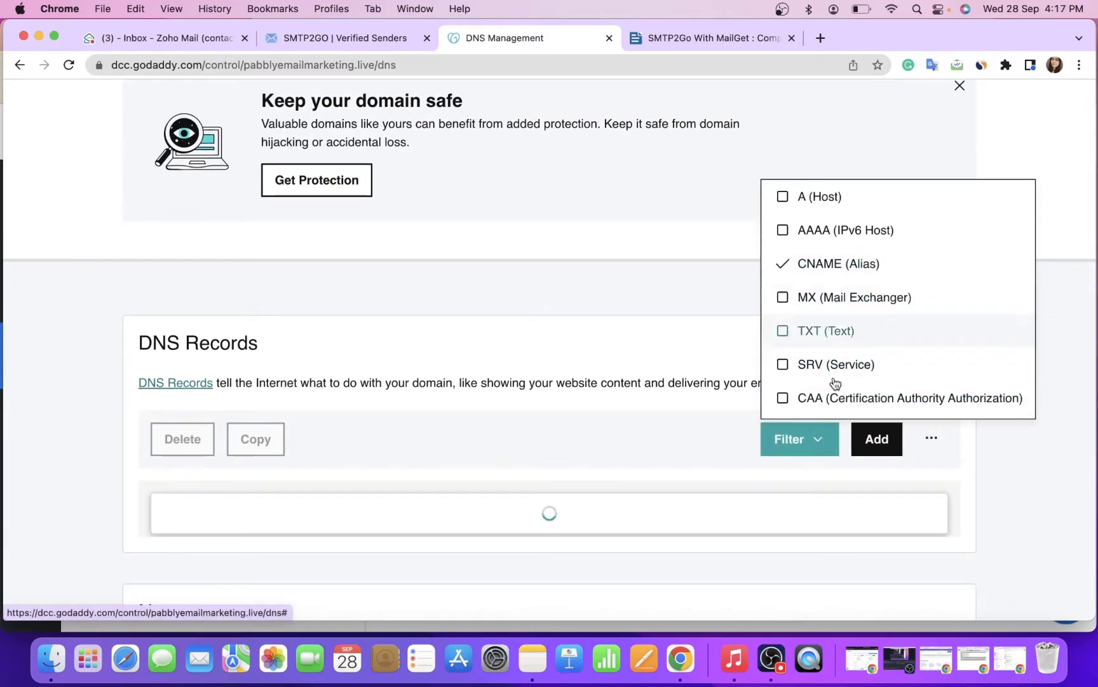
{"action": "scroll", "coordinate": [589, 443], "scroll_direction": "down", "scroll_amount": 3}
{"action": "scroll", "coordinate": [588, 443], "scroll_direction": "down", "scroll_amount": 2}
{"action": "scroll", "coordinate": [589, 443], "scroll_direction": "down", "scroll_amount": 1}
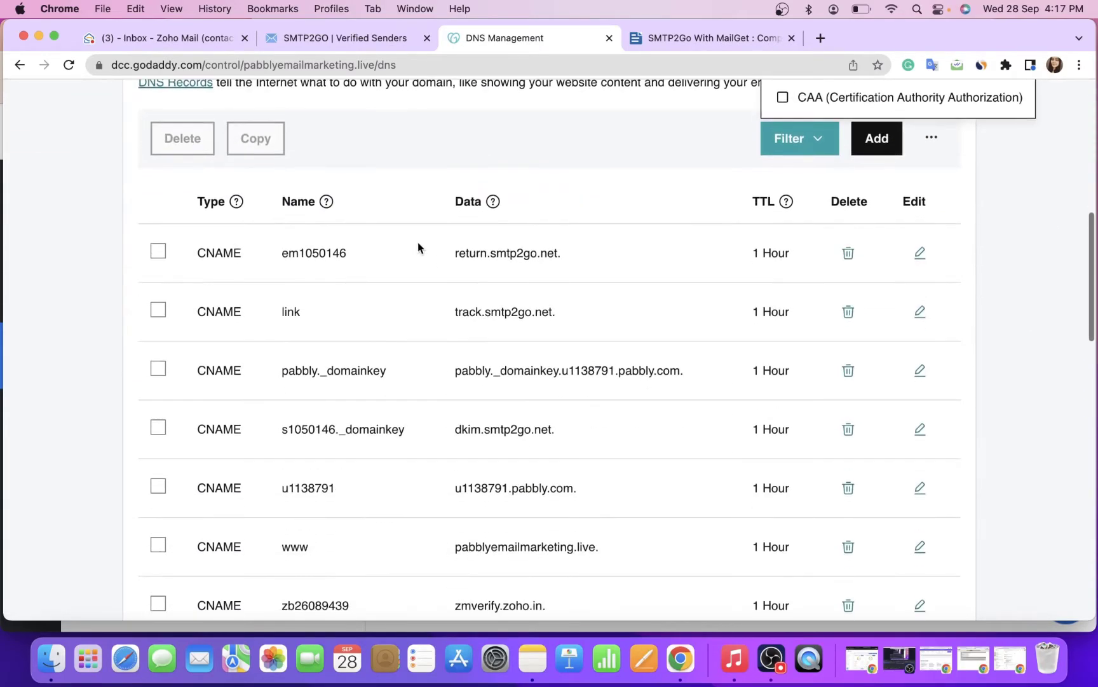
{"action": "left_click_drag", "start_coordinate": [246, 250], "coordinate": [550, 288]}
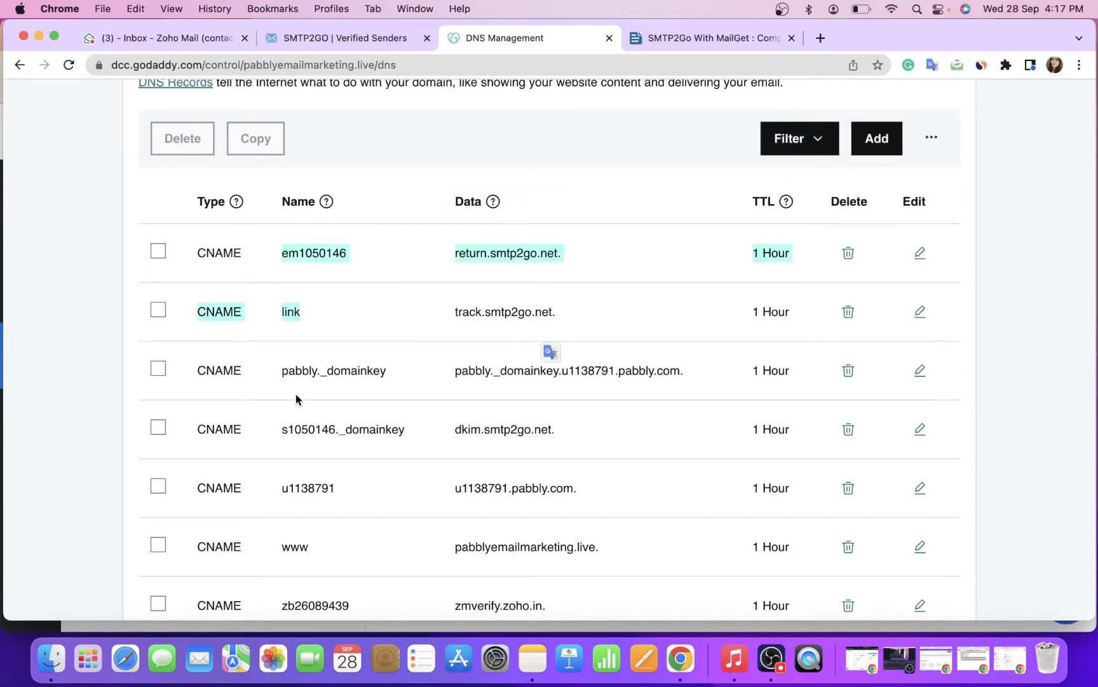
{"action": "left_click_drag", "start_coordinate": [274, 422], "coordinate": [567, 425]}
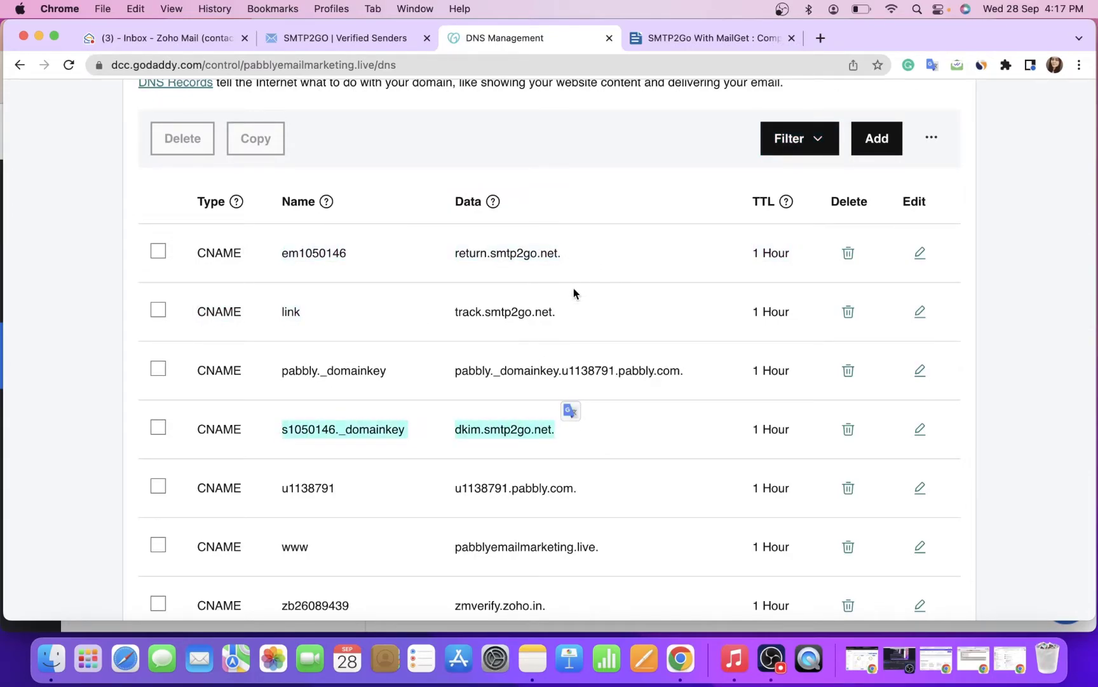
Verify the three CNAME records for pabblyemailmarketing.live in SMTP2GO, then go to SMTP Users
{"action": "left_click", "coordinate": [367, 49]}
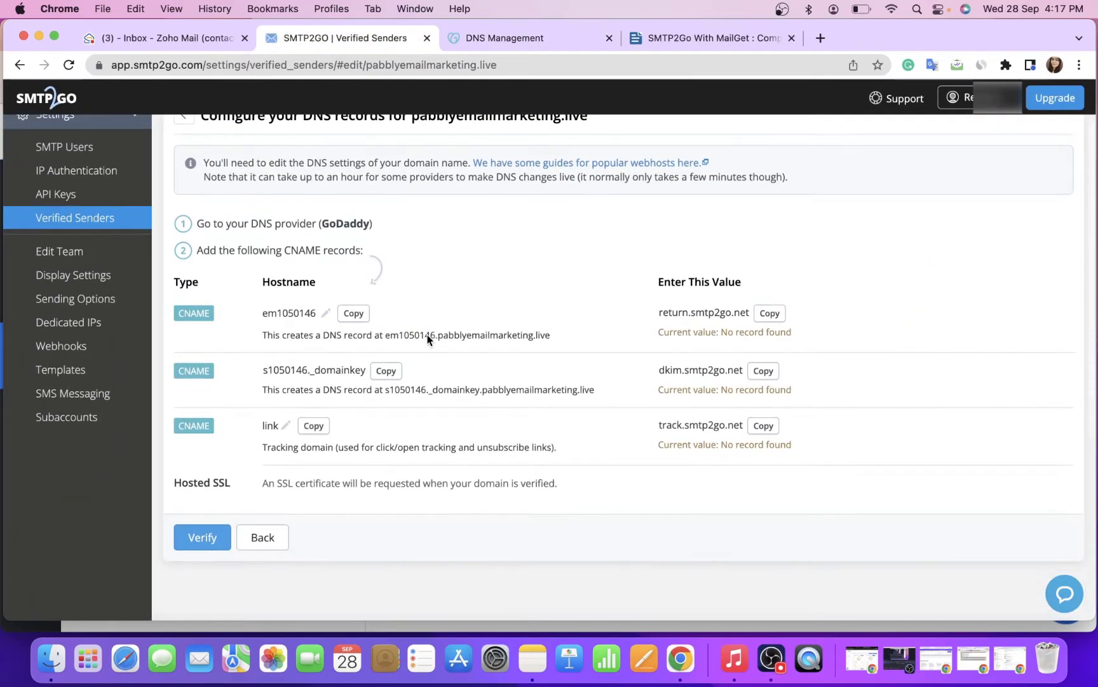
{"action": "scroll", "coordinate": [427, 339], "scroll_direction": "down", "scroll_amount": 1}
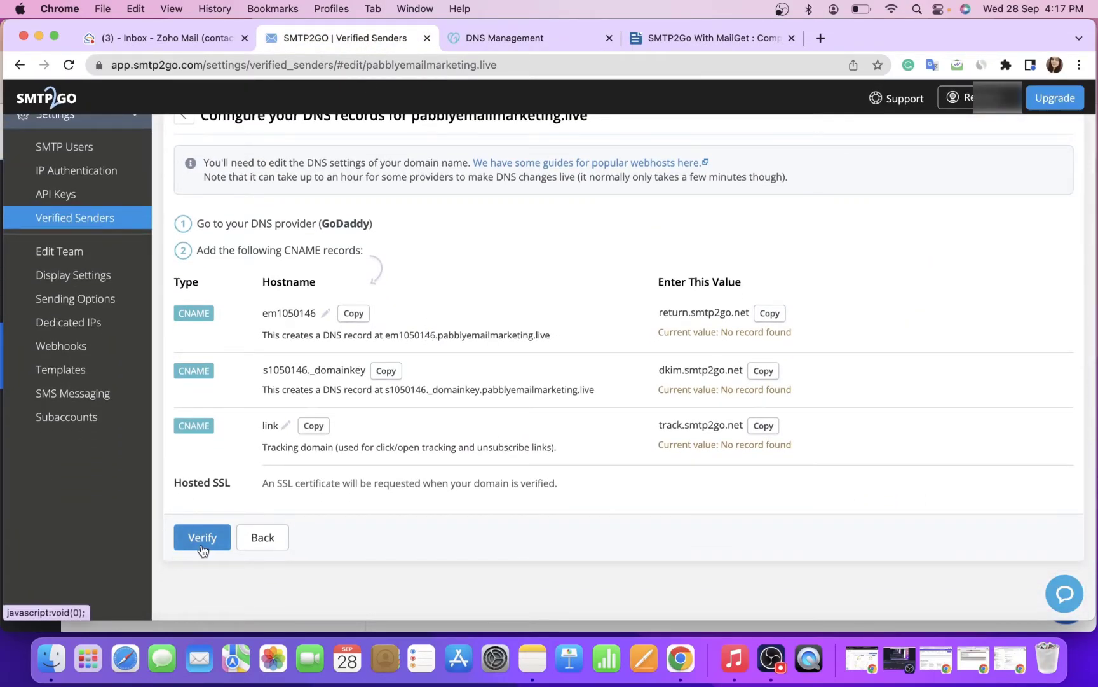
{"action": "left_click", "coordinate": [202, 548]}
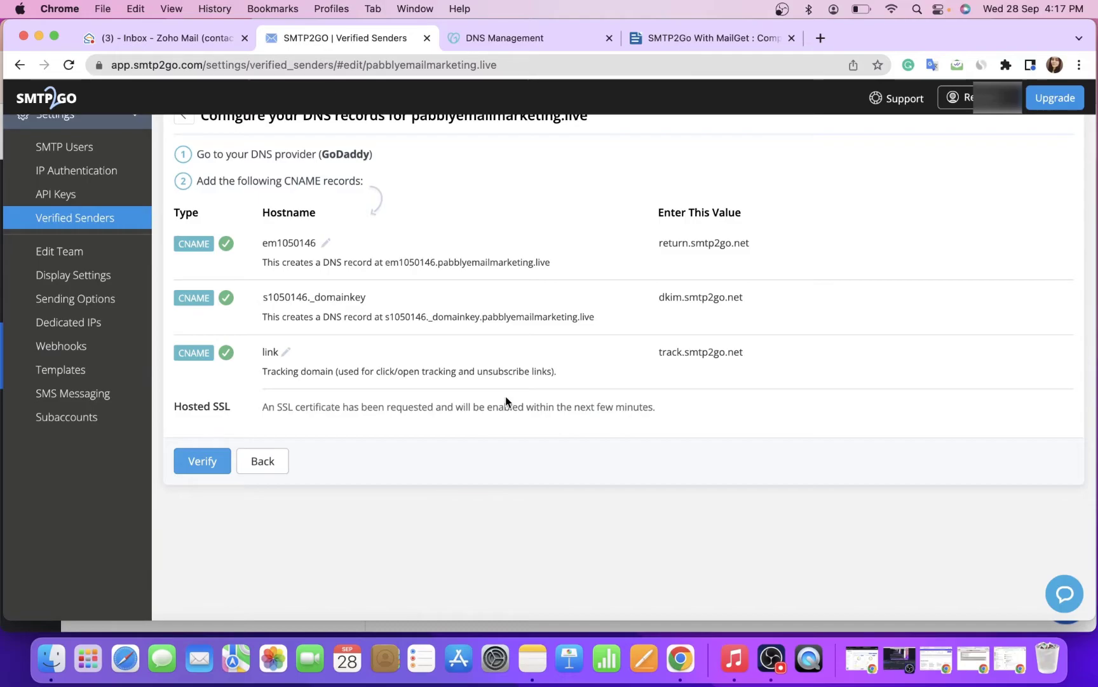
{"action": "scroll", "coordinate": [242, 322], "scroll_direction": "up", "scroll_amount": 2}
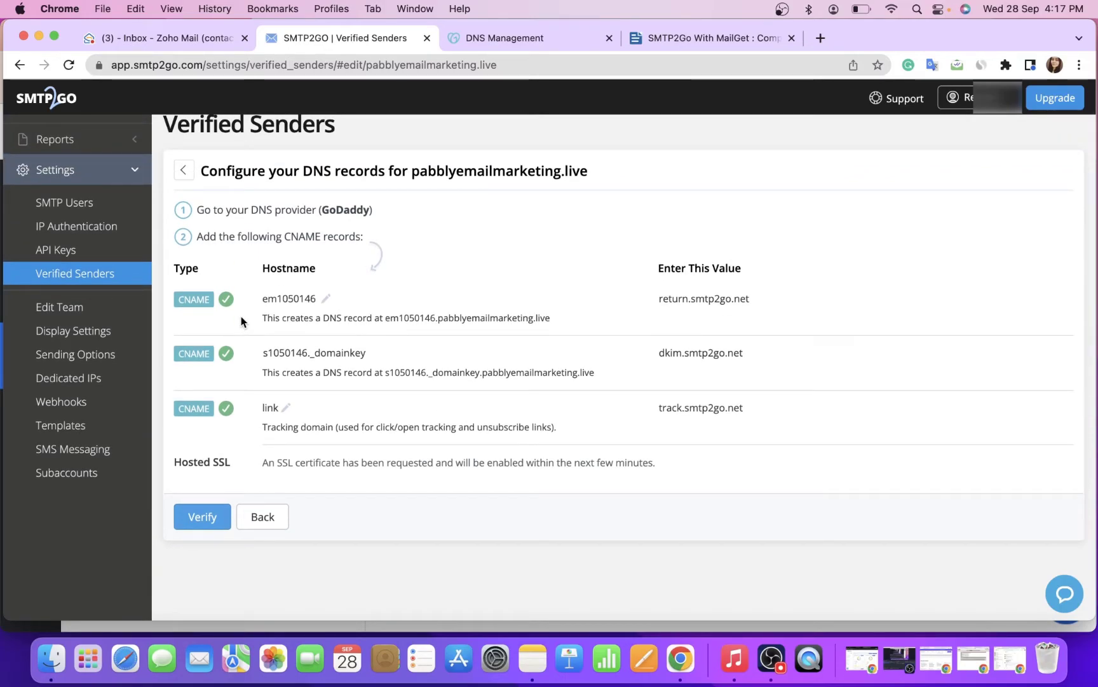
{"action": "scroll", "coordinate": [241, 323], "scroll_direction": "up", "scroll_amount": 1}
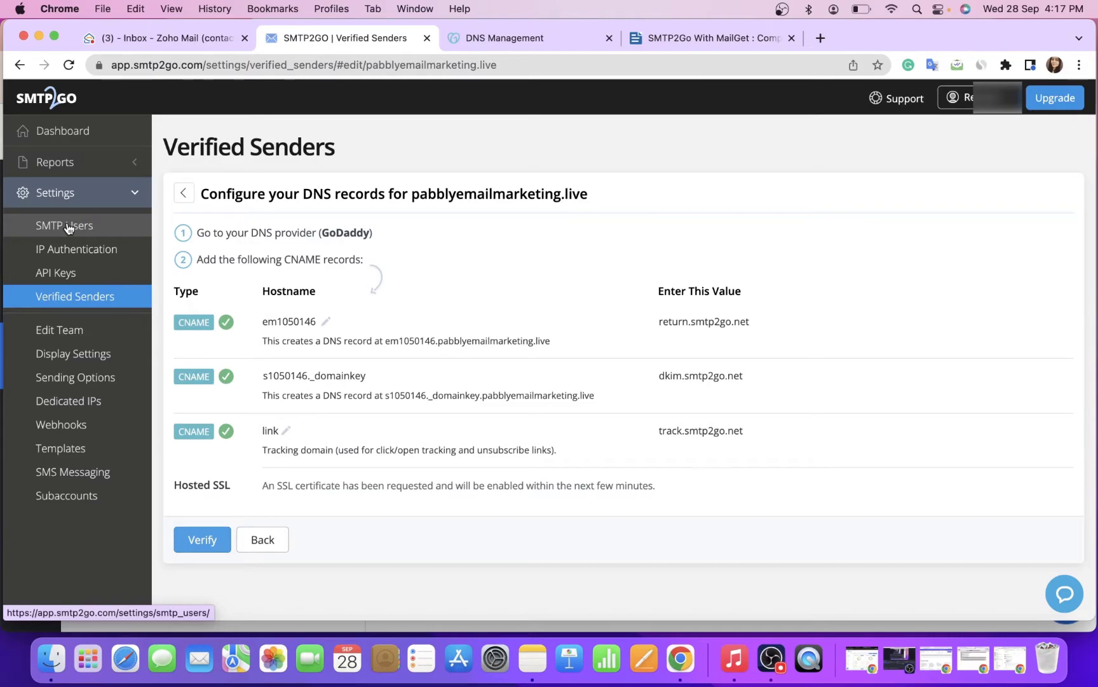
{"action": "left_click", "coordinate": [67, 227]}
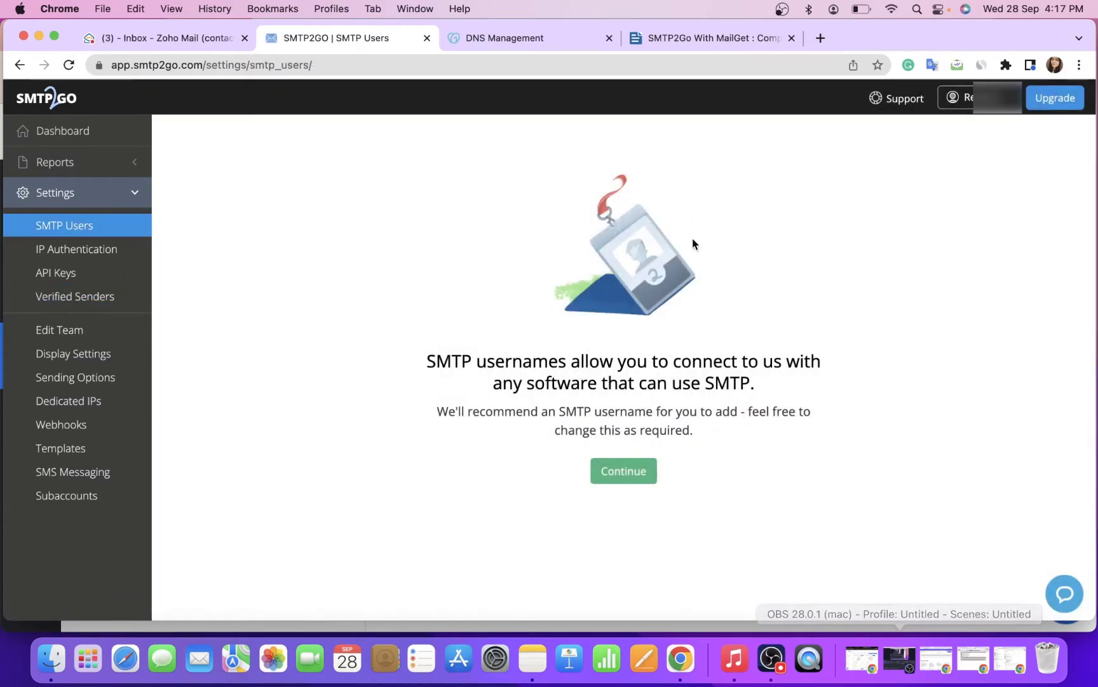
{"action": "left_click", "coordinate": [645, 468]}
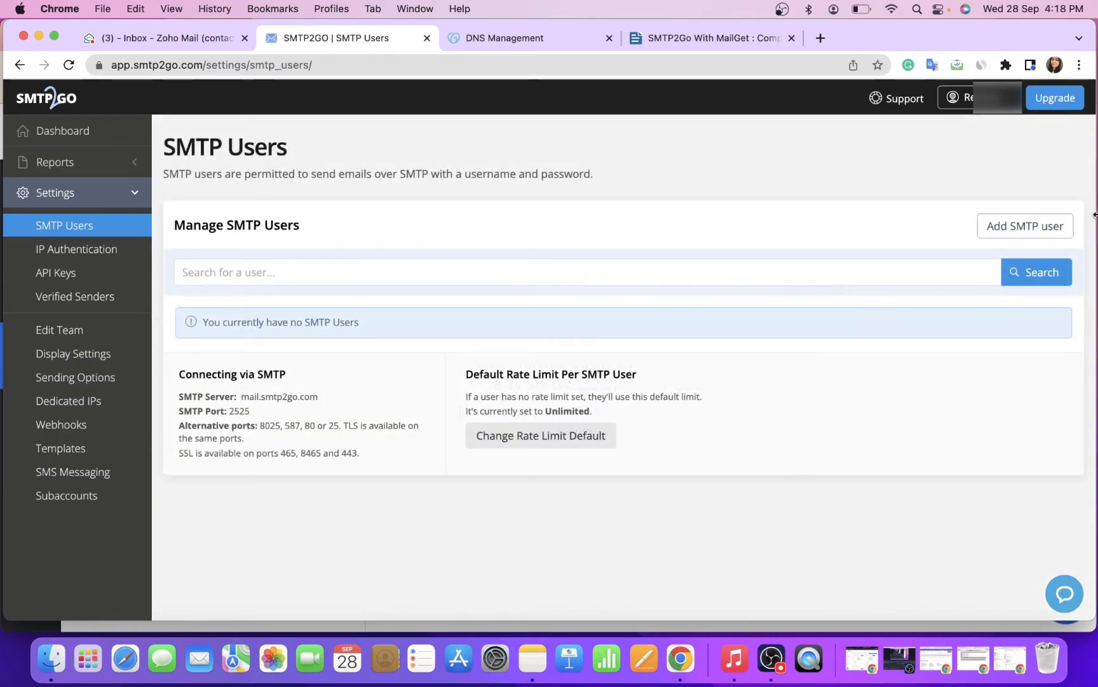
{"action": "left_click", "coordinate": [1025, 226]}
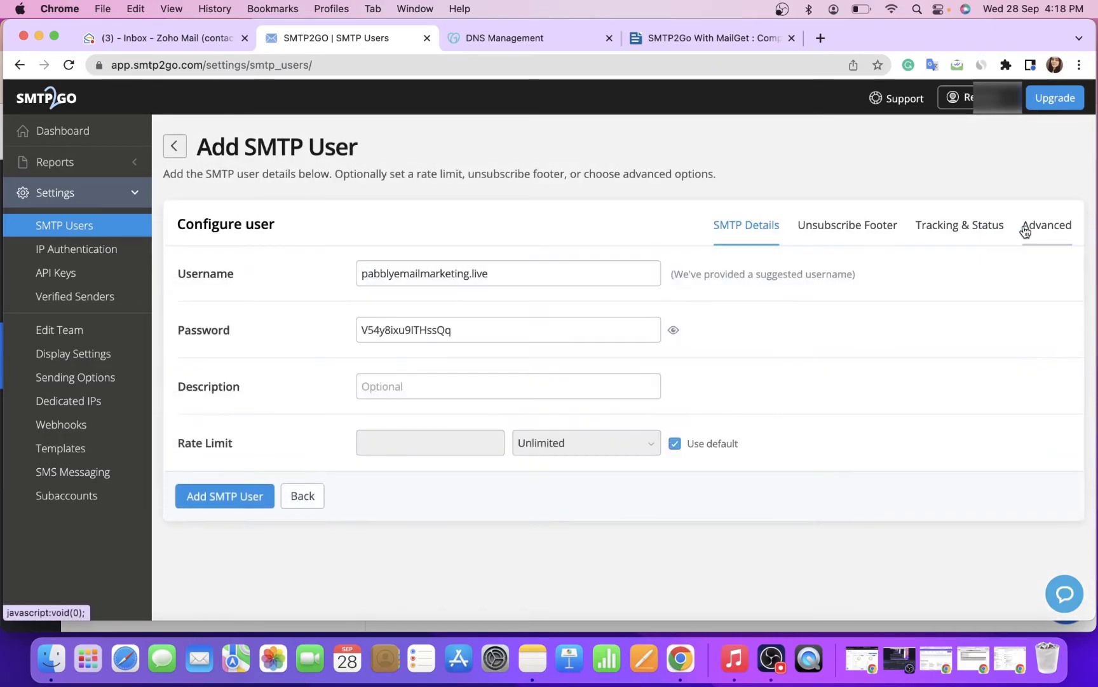
{"action": "left_click", "coordinate": [361, 273]}
{"action": "type", "text": "conta"}
{"action": "key", "text": "BackSpace"}
{"action": "type", "text": "ct@"}
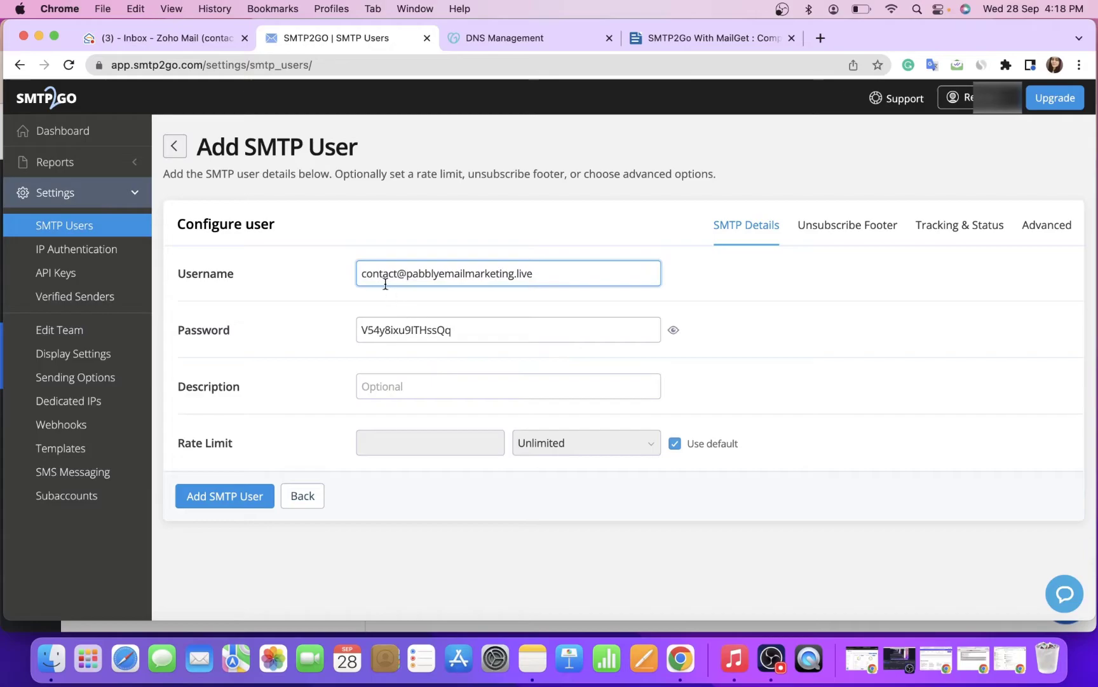
{"action": "left_click_drag", "start_coordinate": [362, 275], "coordinate": [546, 273]}
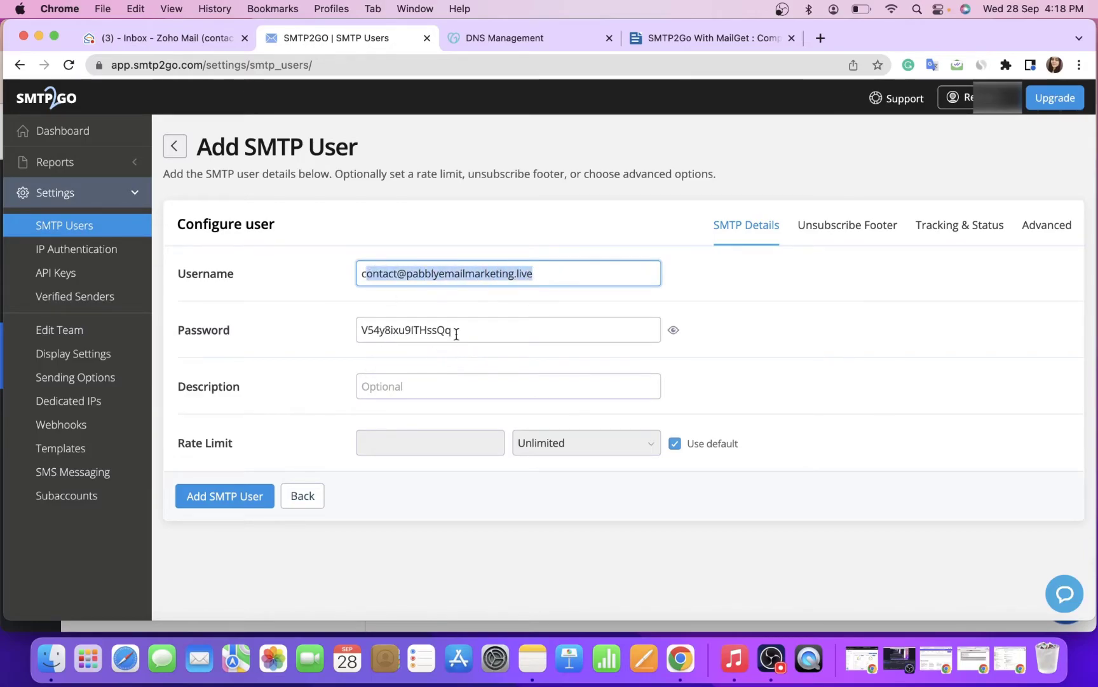
Copy the generated password and add the SMTP user, confirming the success message
{"action": "left_click_drag", "start_coordinate": [457, 332], "coordinate": [292, 330]}
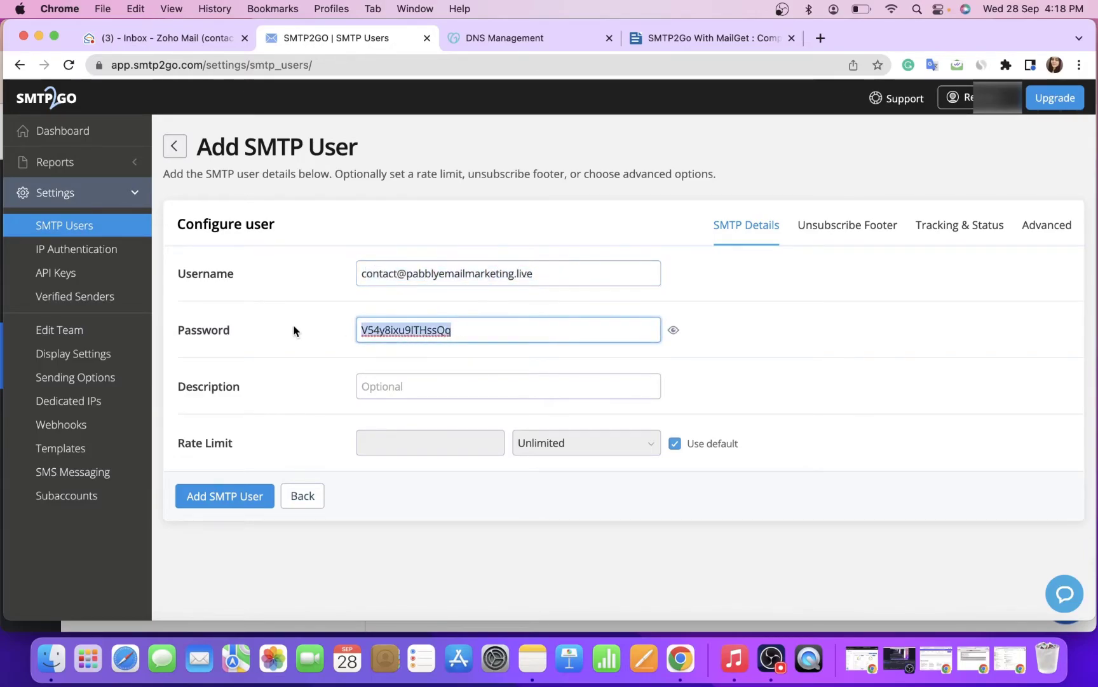
{"action": "left_click", "coordinate": [206, 499]}
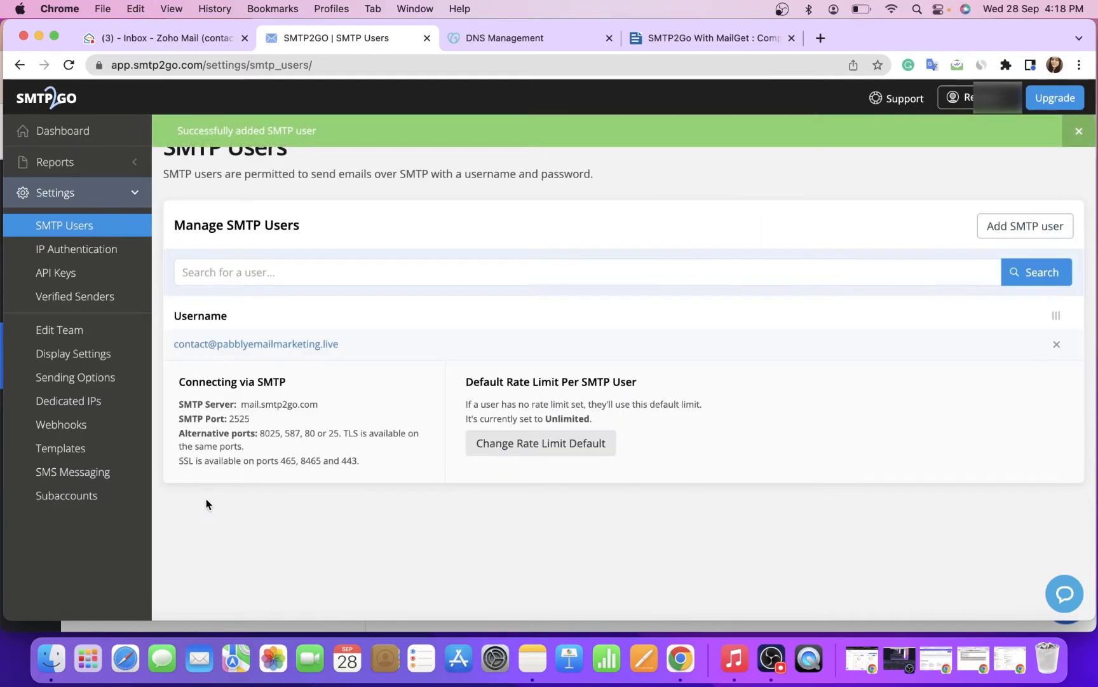
{"action": "left_click_drag", "start_coordinate": [232, 131], "coordinate": [374, 133]}
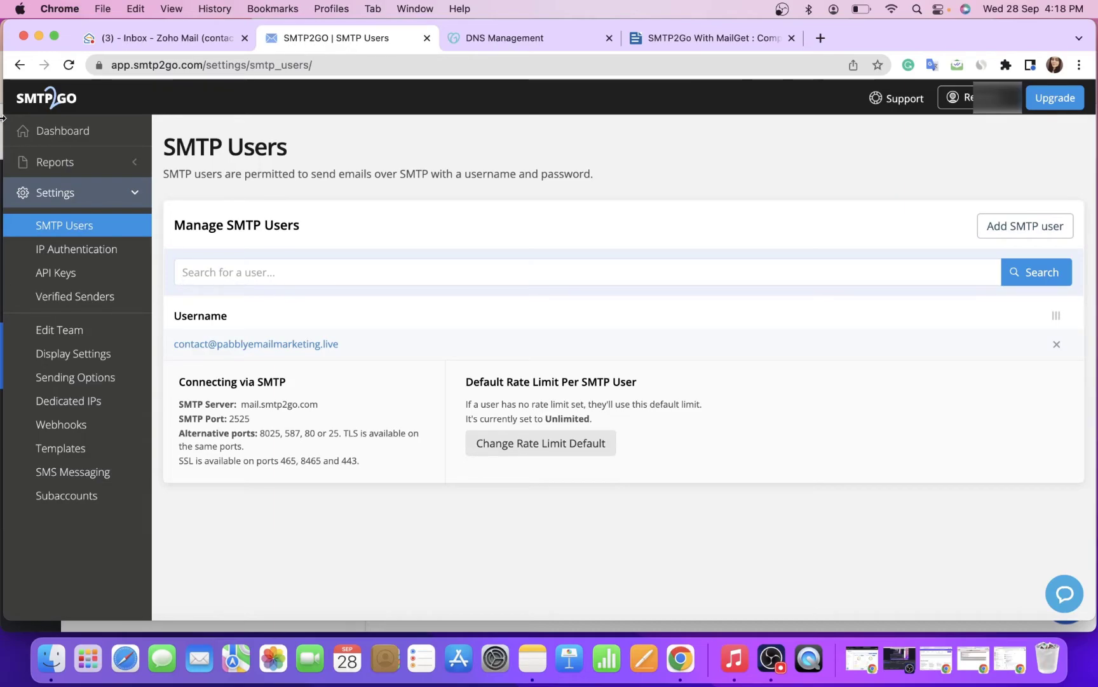
Switch to the Pabbly delivery server form and fill Password/Secret Key with the saved SMTP2GO password
{"action": "left_click_drag", "start_coordinate": [3, 43], "coordinate": [54, 44]}
{"action": "left_click", "coordinate": [4, 49]}
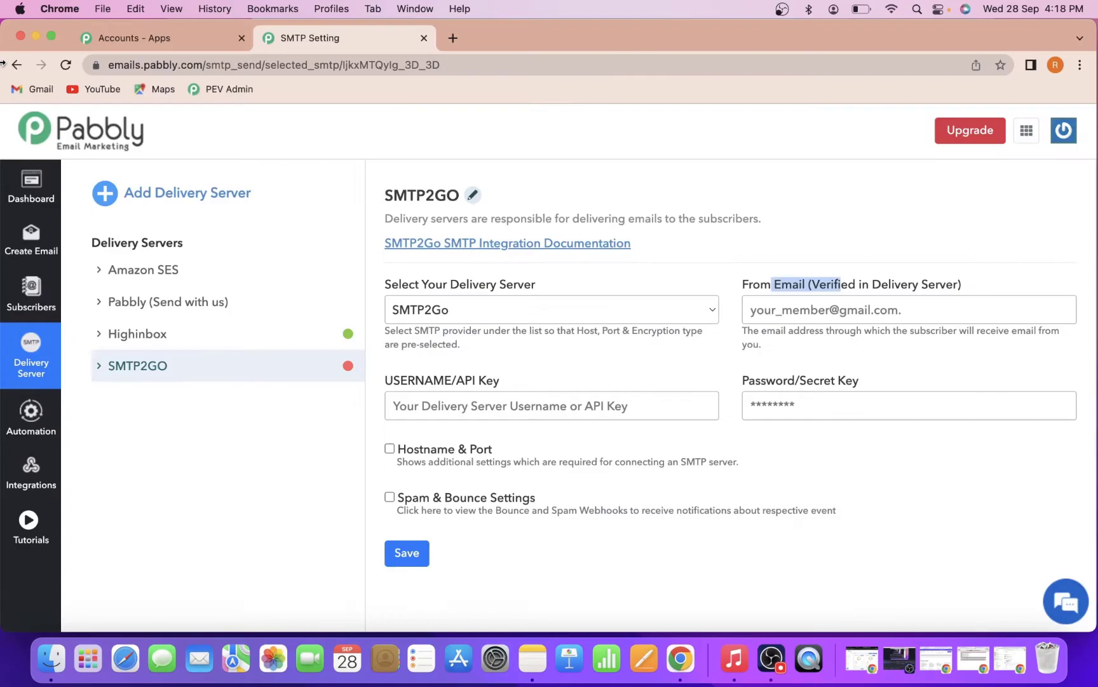
{"action": "left_click", "coordinate": [796, 313]}
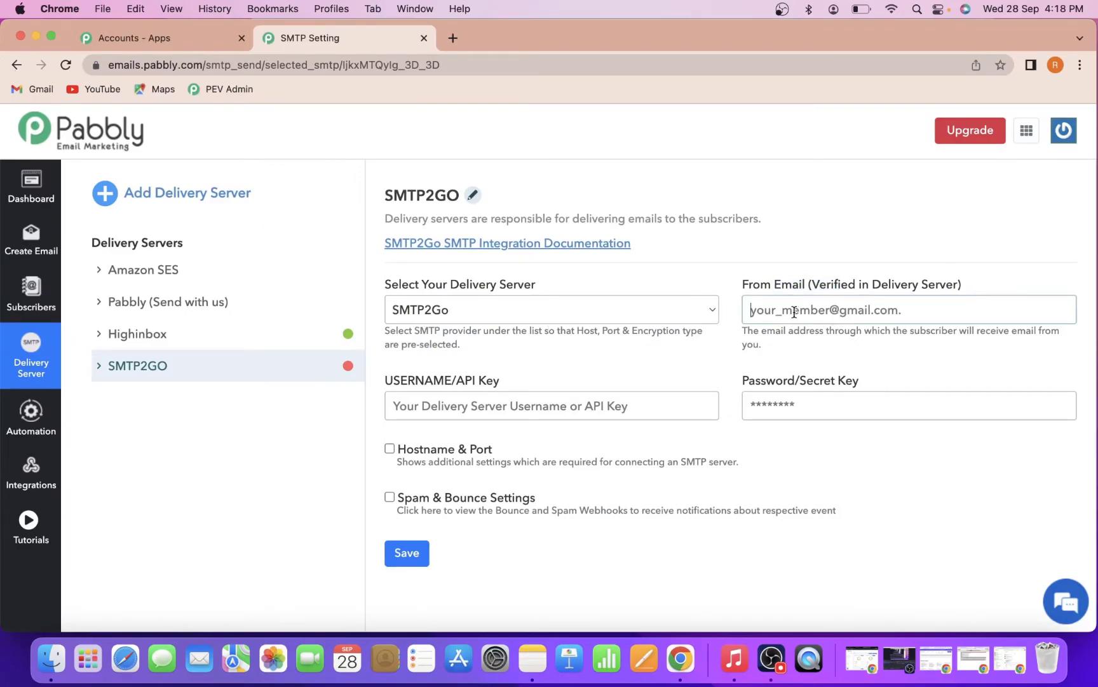
{"action": "left_click", "coordinate": [762, 409]}
{"action": "key", "text": "Down"}
{"action": "key", "text": "Return"}
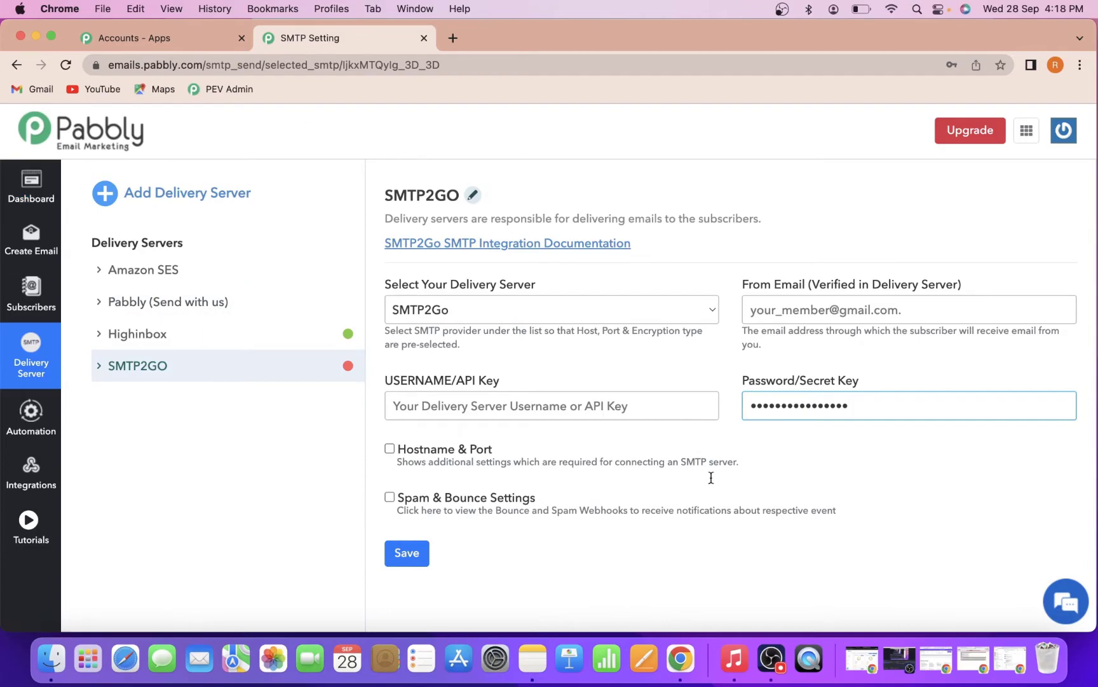
{"action": "left_click_drag", "start_coordinate": [5, 26], "coordinate": [30, 49]}
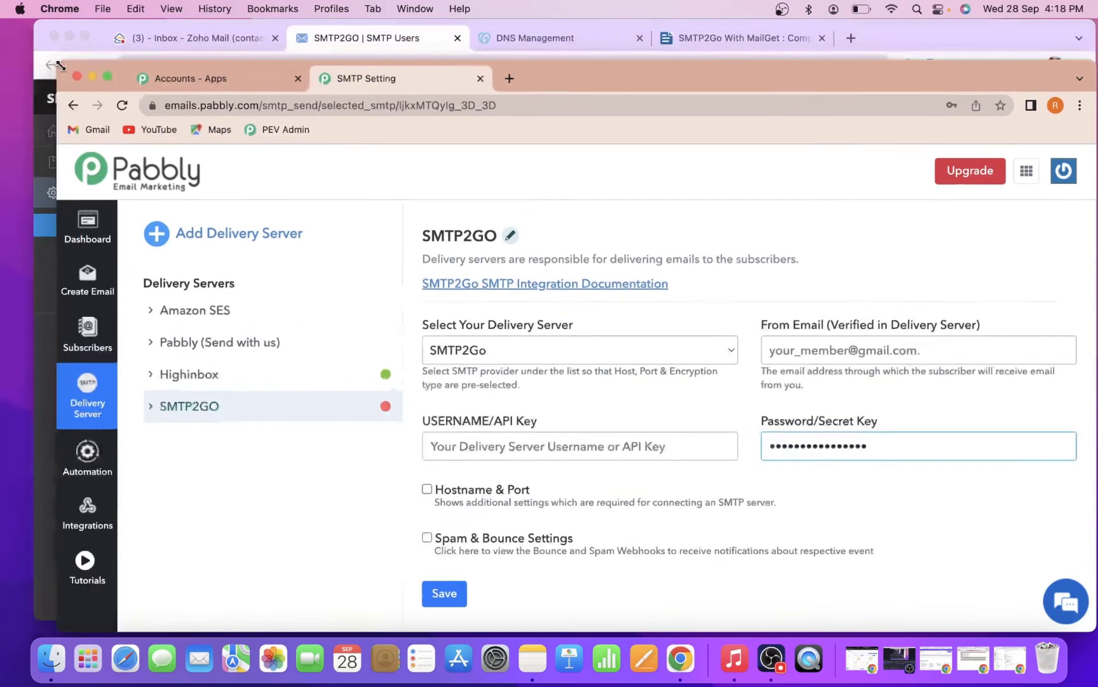
{"action": "left_click", "coordinate": [42, 50]}
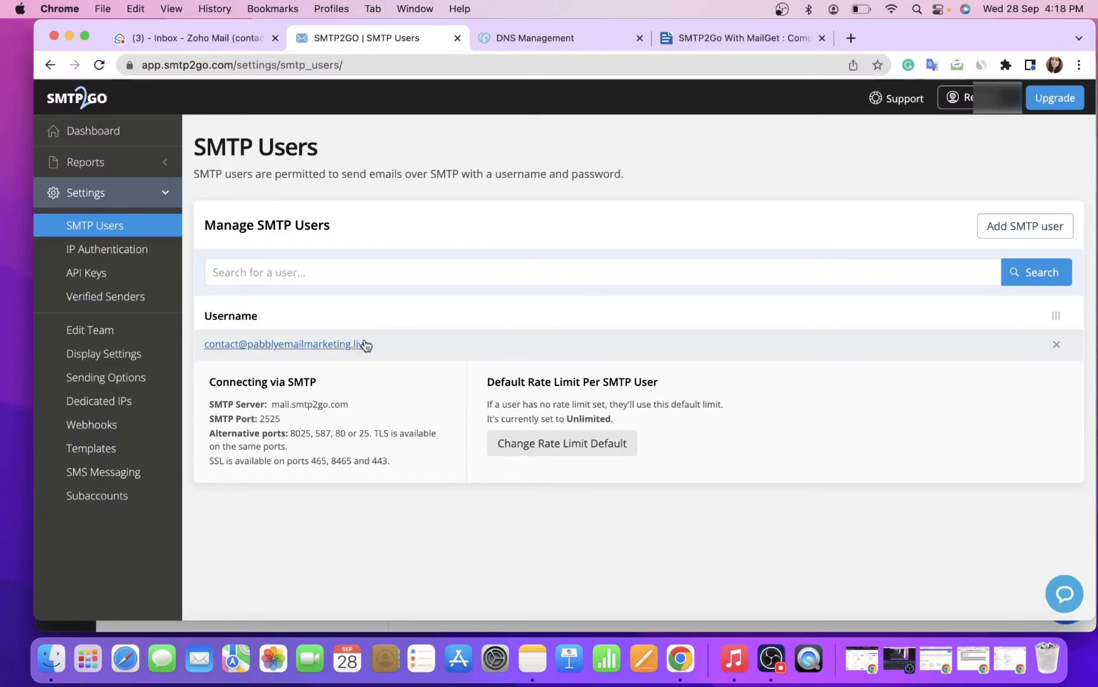
{"action": "left_click_drag", "start_coordinate": [370, 344], "coordinate": [206, 344]}
{"action": "key", "text": "super+c"}
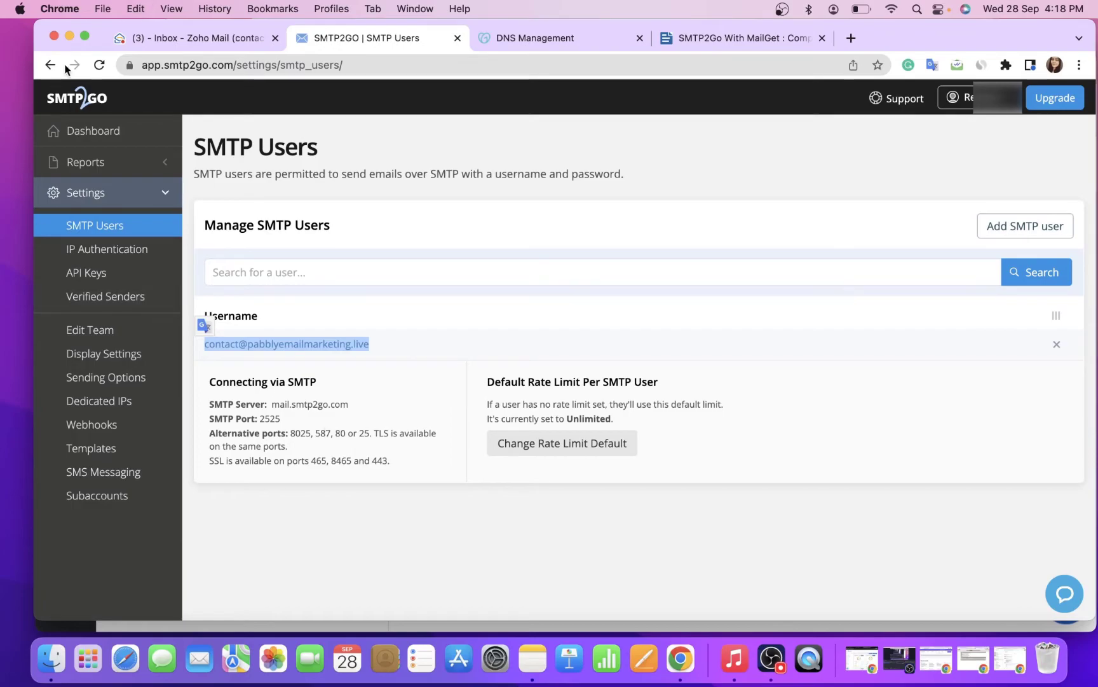
{"action": "left_click", "coordinate": [109, 628]}
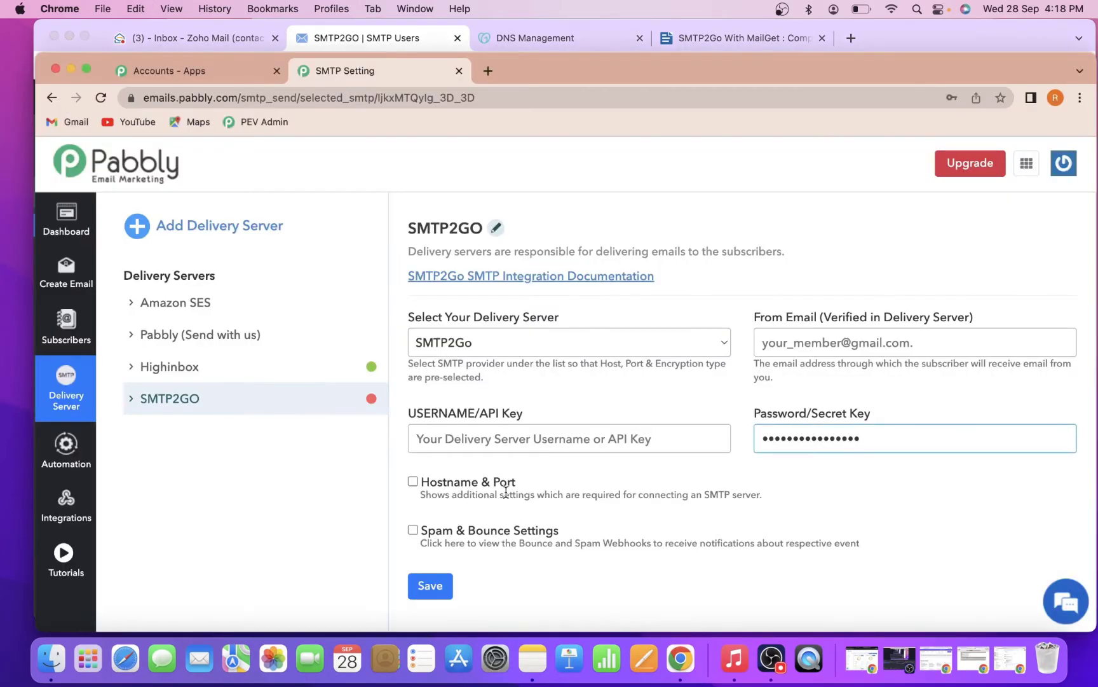
{"action": "left_click", "coordinate": [778, 344]}
{"action": "key", "text": "Down"}
{"action": "key", "text": "Return"}
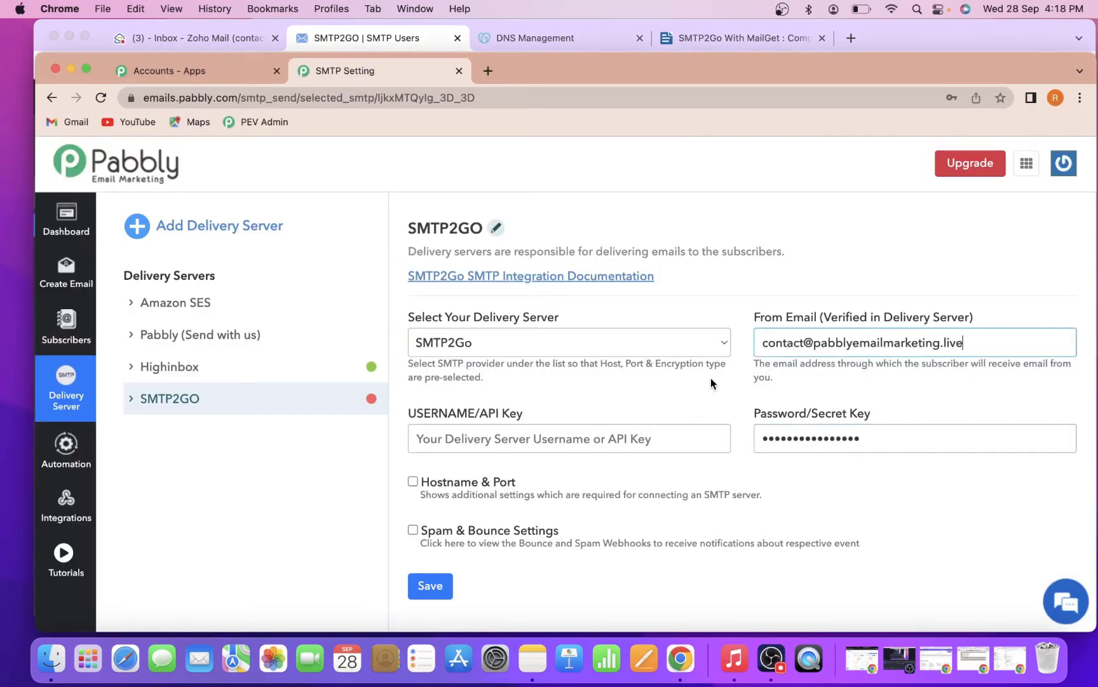
{"action": "left_click", "coordinate": [545, 440]}
{"action": "key", "text": "super+v"}
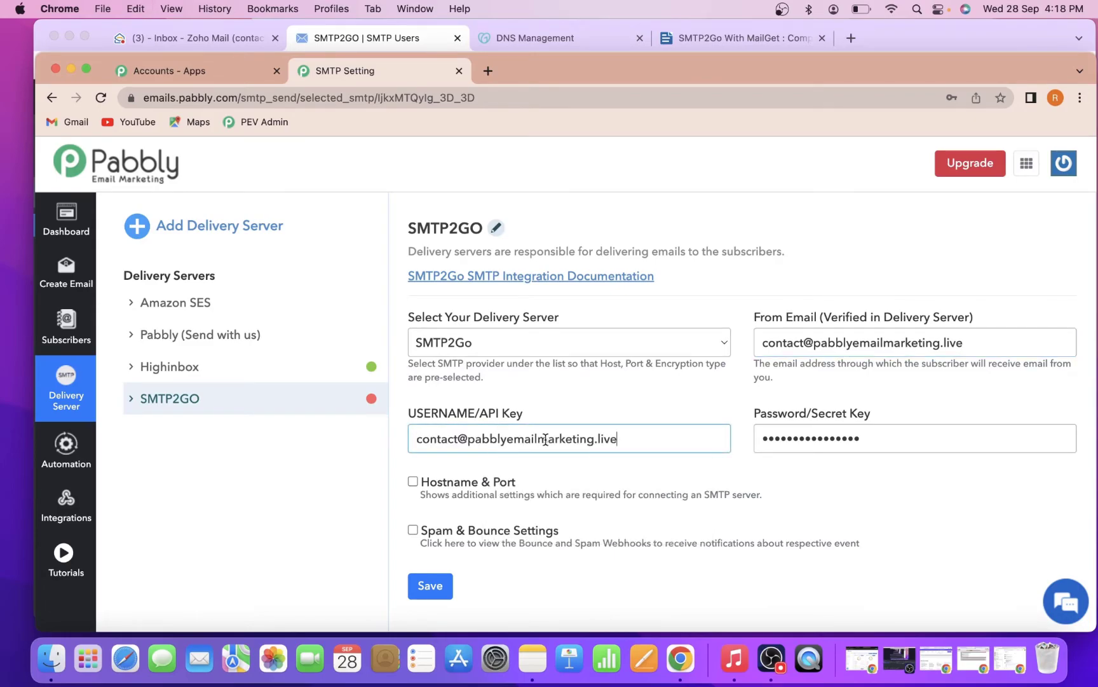
Enable Hostname & Port to show prefilled host mail.smtp2go.com and port 2525
{"action": "left_click_drag", "start_coordinate": [804, 322], "coordinate": [873, 321]}
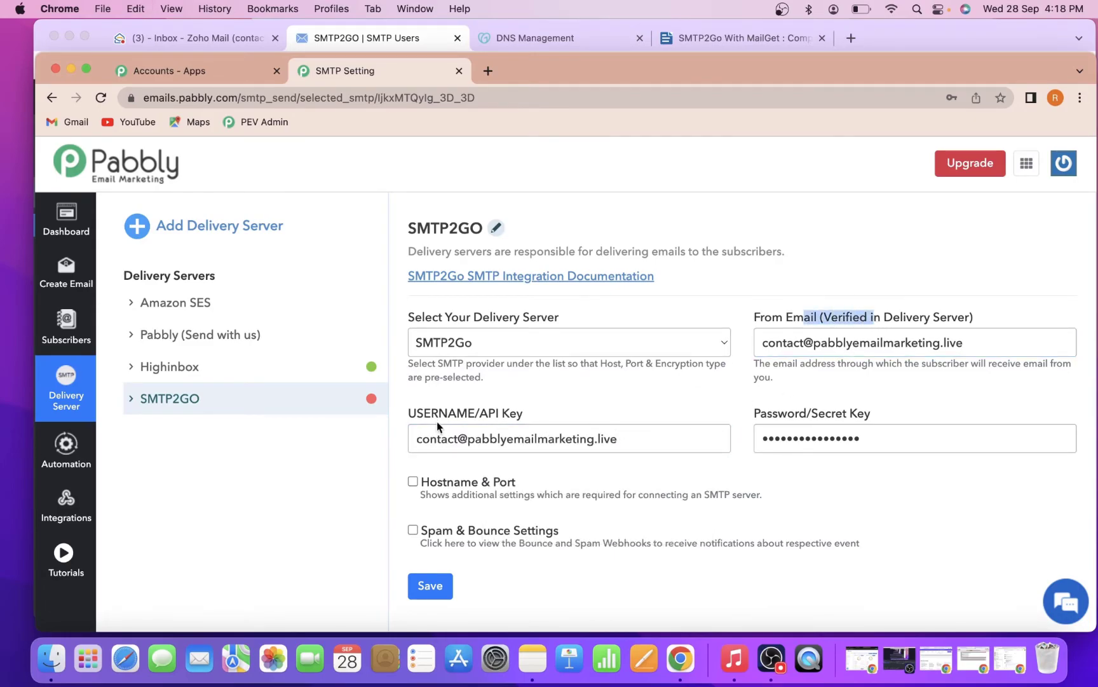
{"action": "left_click_drag", "start_coordinate": [437, 424], "coordinate": [538, 416]}
{"action": "left_click", "coordinate": [415, 483]}
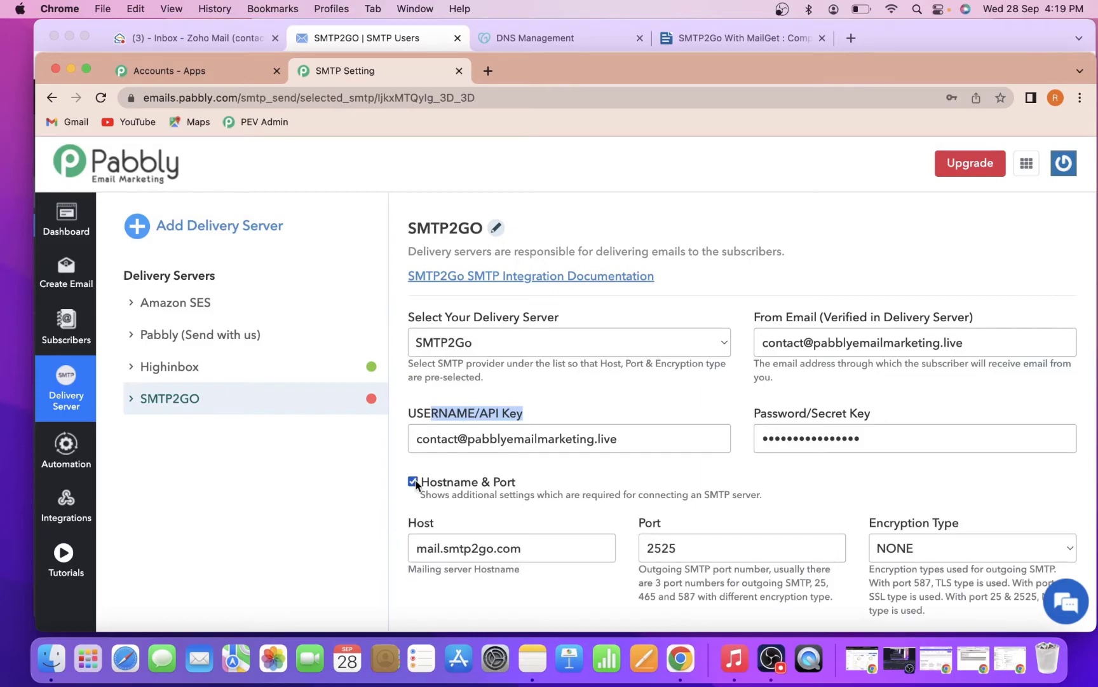
{"action": "scroll", "coordinate": [487, 543], "scroll_direction": "down", "scroll_amount": 2}
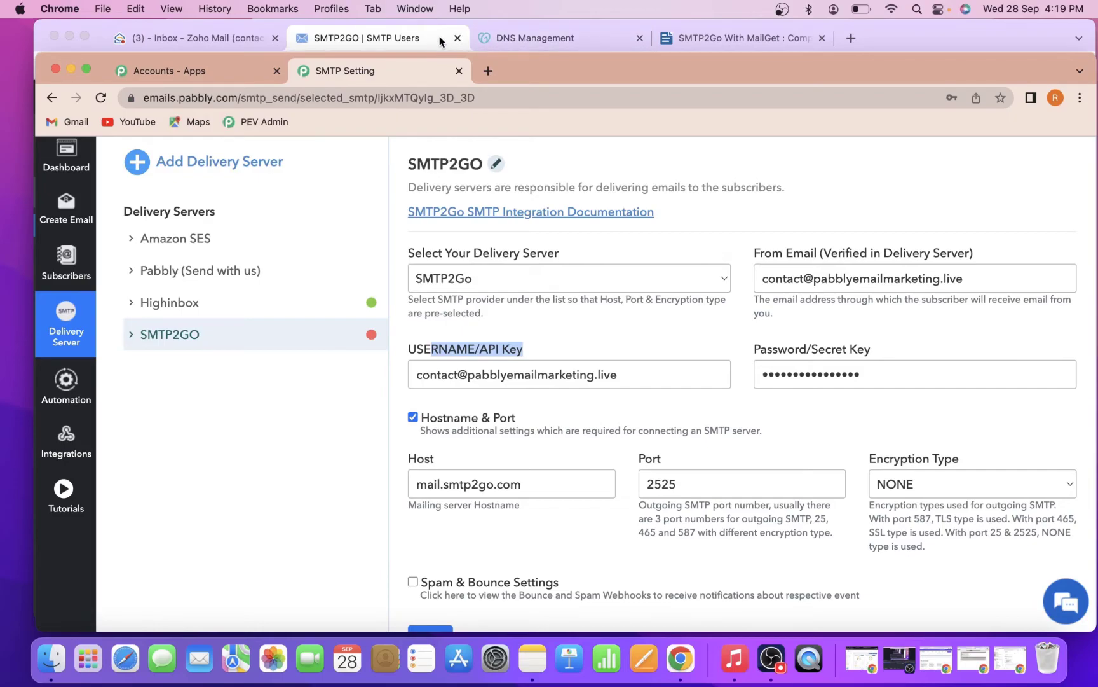
{"action": "left_click", "coordinate": [417, 37]}
{"action": "double_click", "coordinate": [279, 404]}
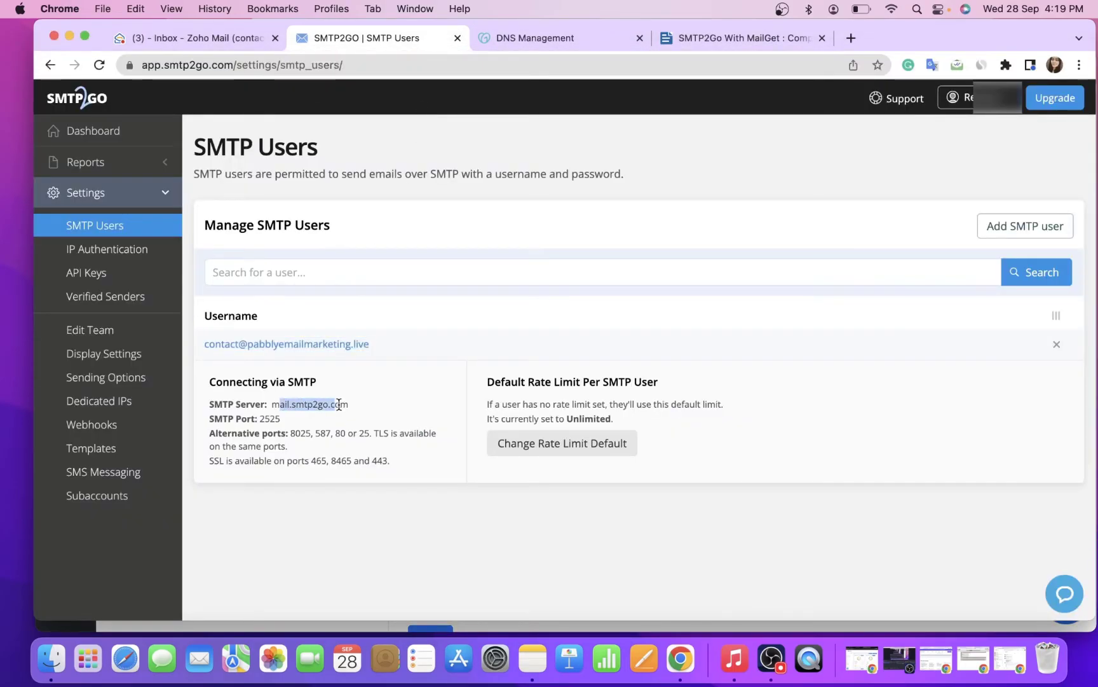
{"action": "left_click_drag", "start_coordinate": [236, 418], "coordinate": [312, 421]}
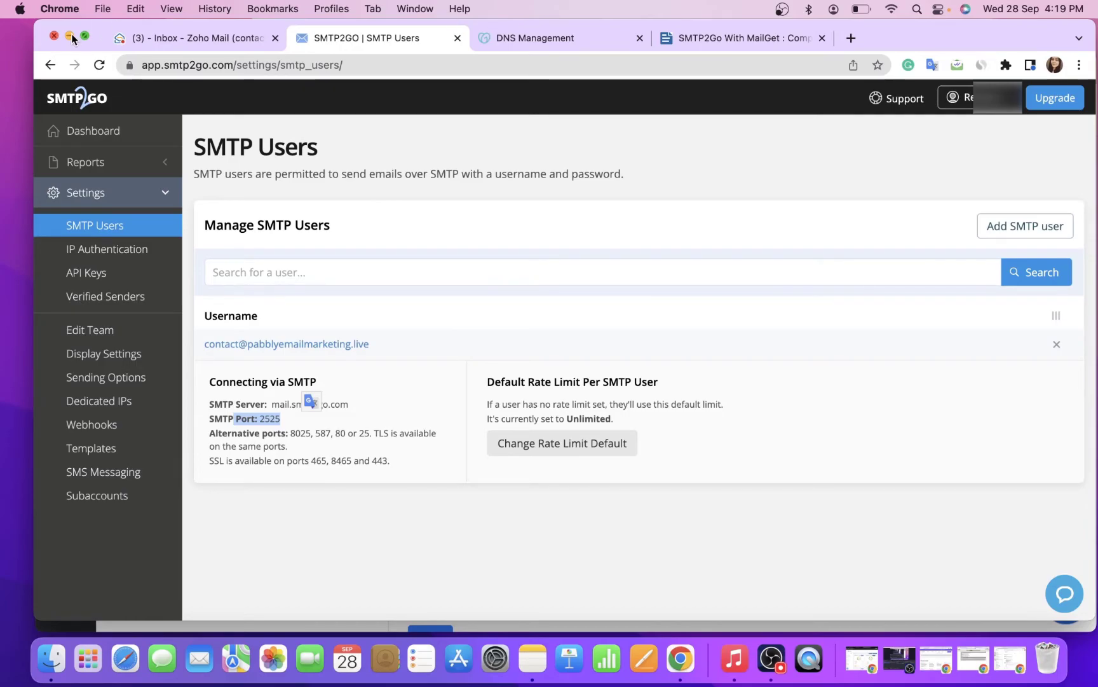
{"action": "left_click", "coordinate": [143, 625]}
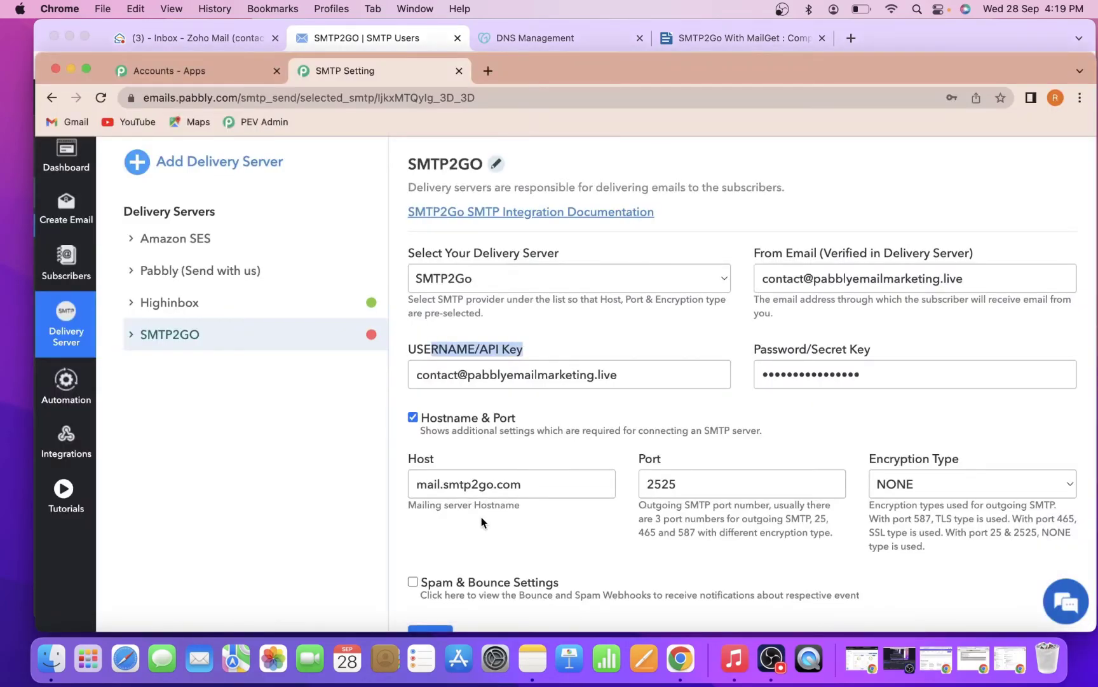
{"action": "scroll", "coordinate": [679, 483], "scroll_direction": "down", "scroll_amount": 1}
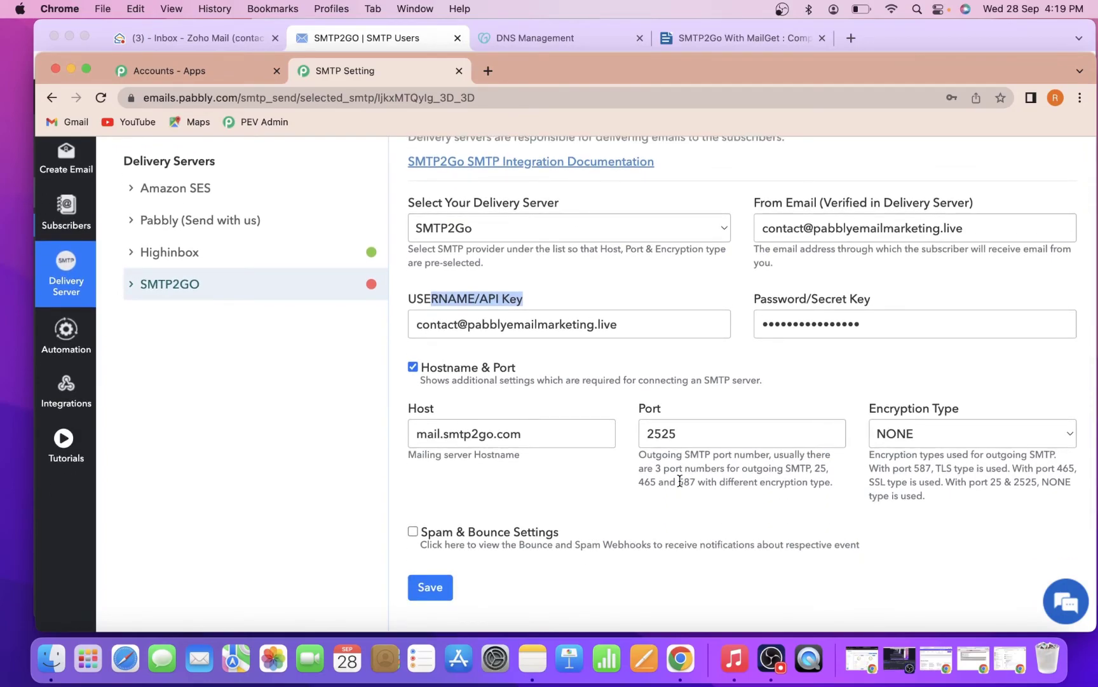
{"action": "left_click", "coordinate": [575, 223]}
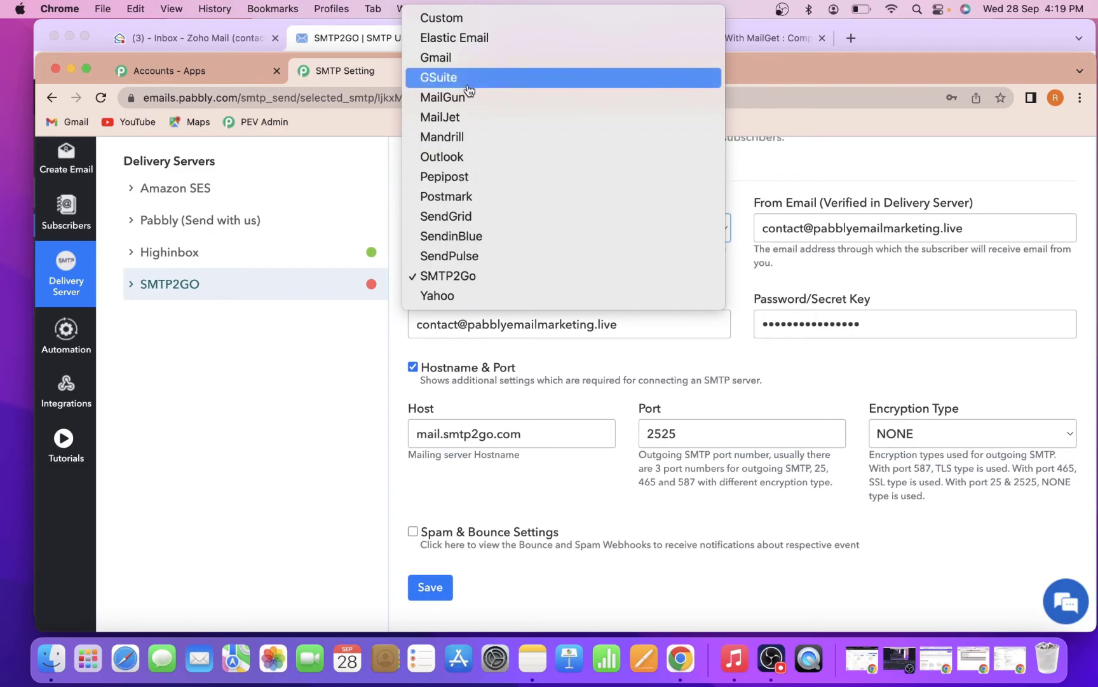
{"action": "left_click", "coordinate": [551, 393]}
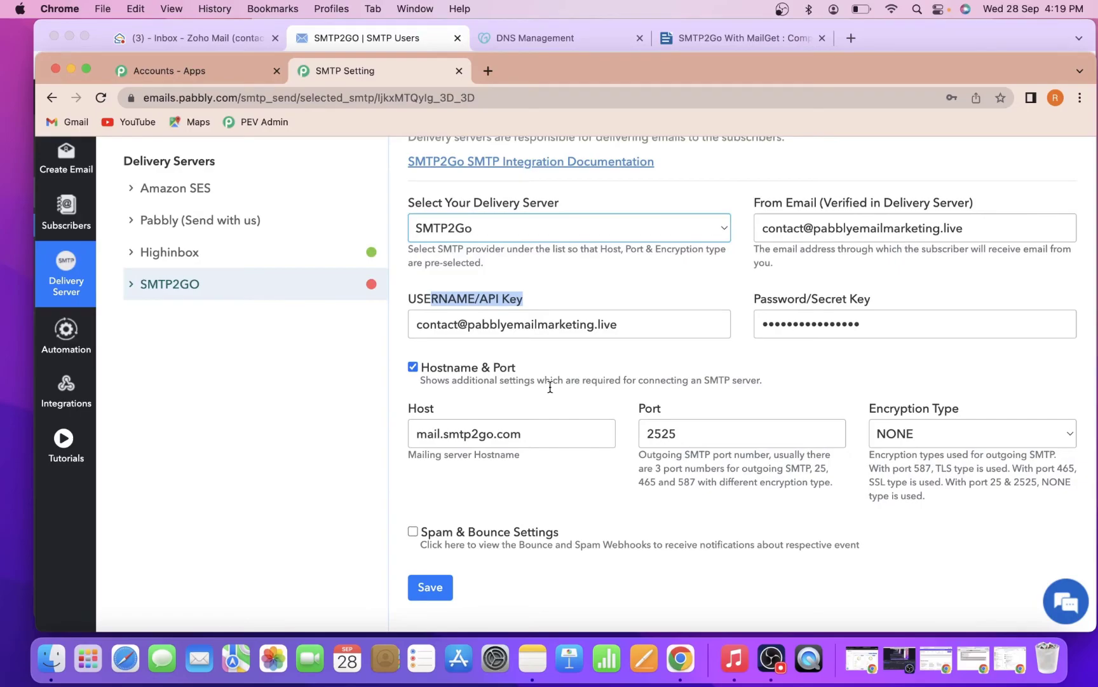
Save the SMTP2GO delivery server and confirm the 'delivery server is active' banner
{"action": "left_click", "coordinate": [430, 597]}
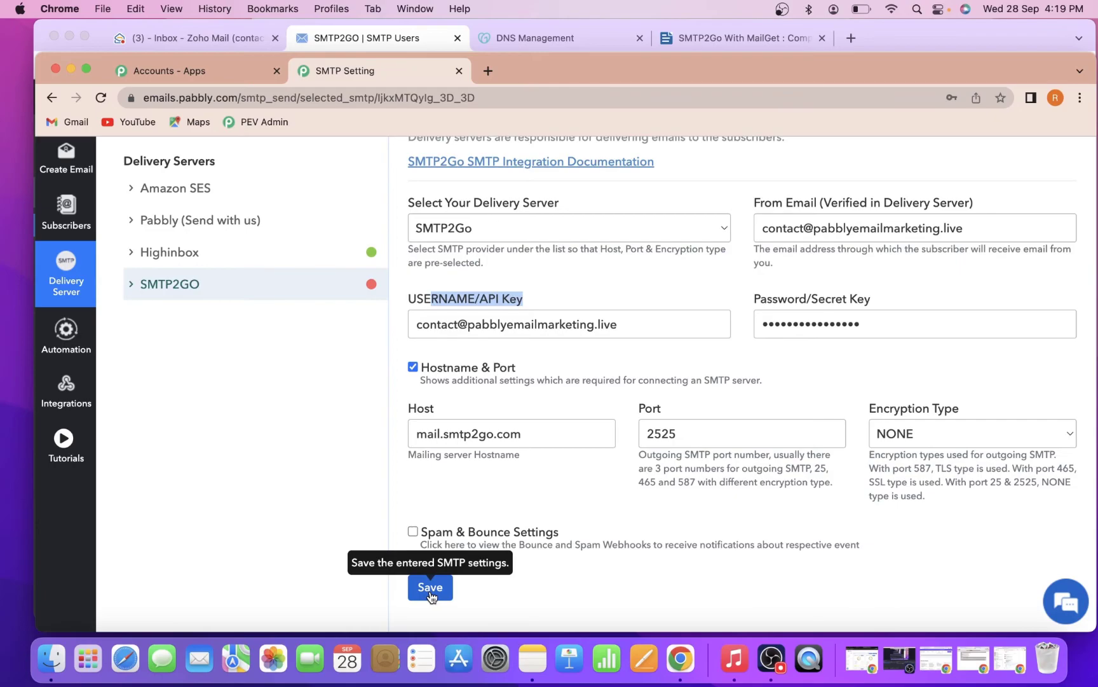
{"action": "scroll", "coordinate": [524, 527], "scroll_direction": "down", "scroll_amount": 5}
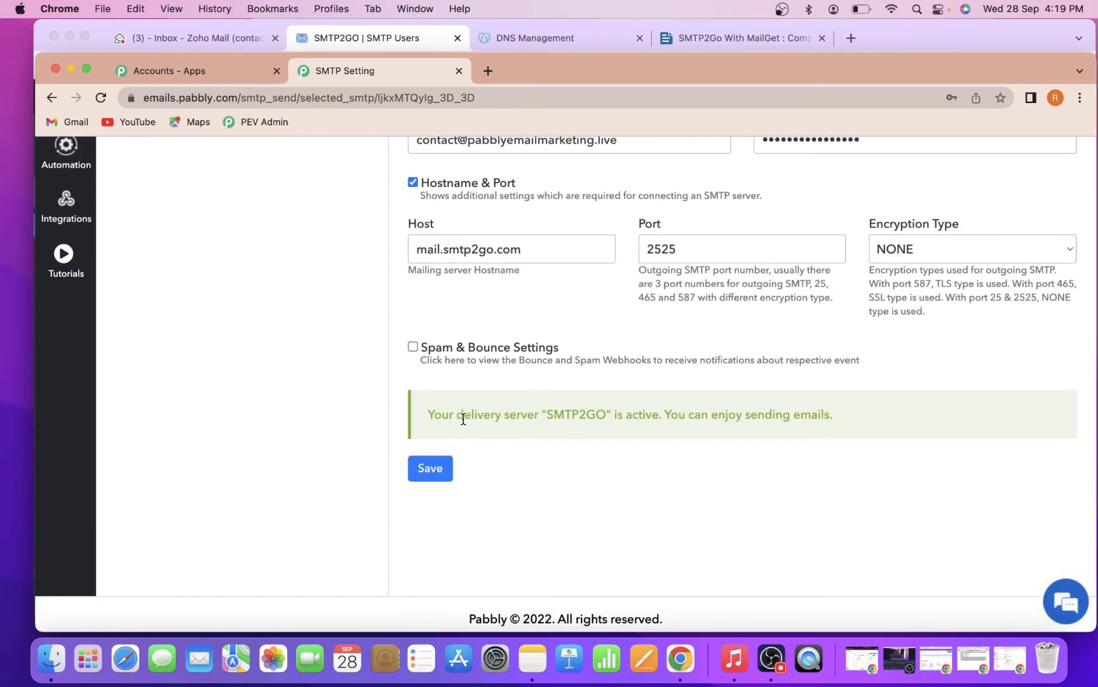
{"action": "left_click_drag", "start_coordinate": [462, 419], "coordinate": [644, 427]}
{"action": "scroll", "coordinate": [643, 427], "scroll_direction": "up", "scroll_amount": 1}
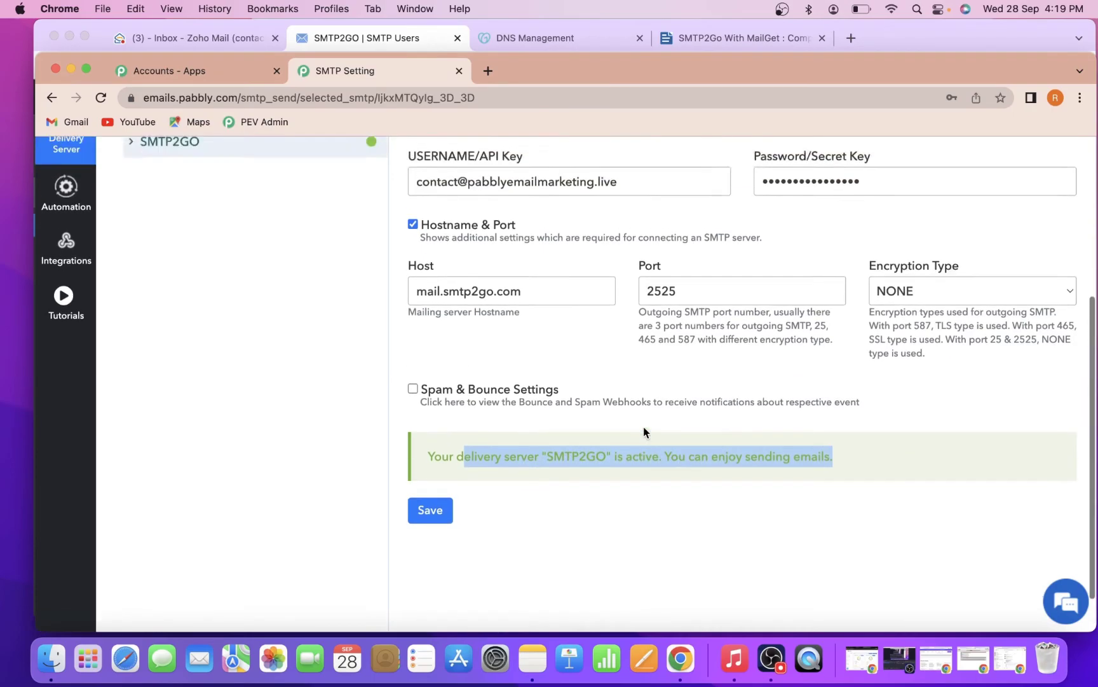
{"action": "scroll", "coordinate": [643, 427], "scroll_direction": "up", "scroll_amount": 3}
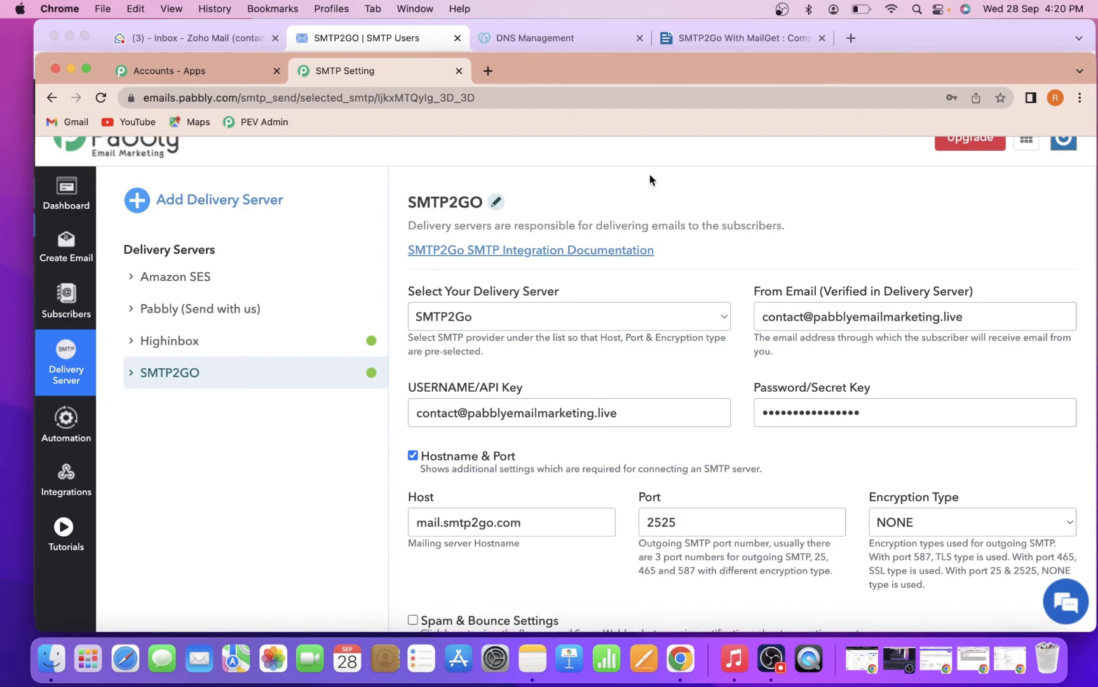
Open the 'Chat with us now!' support form and focus its message field
{"action": "left_click", "coordinate": [1062, 601]}
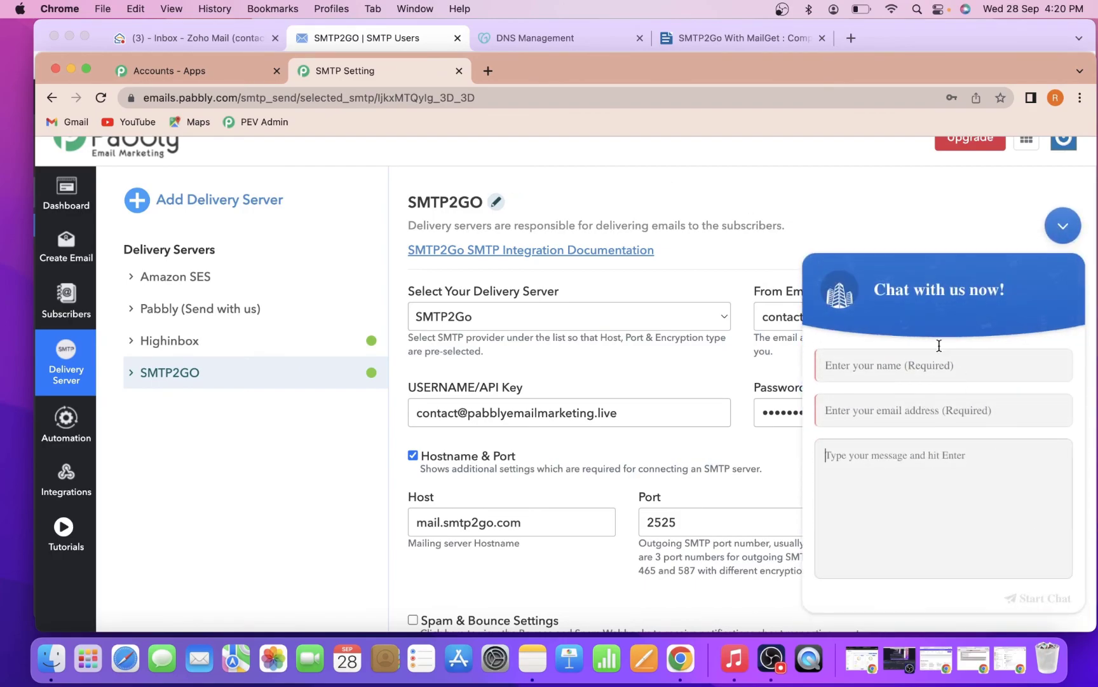
{"action": "left_click", "coordinate": [958, 453]}
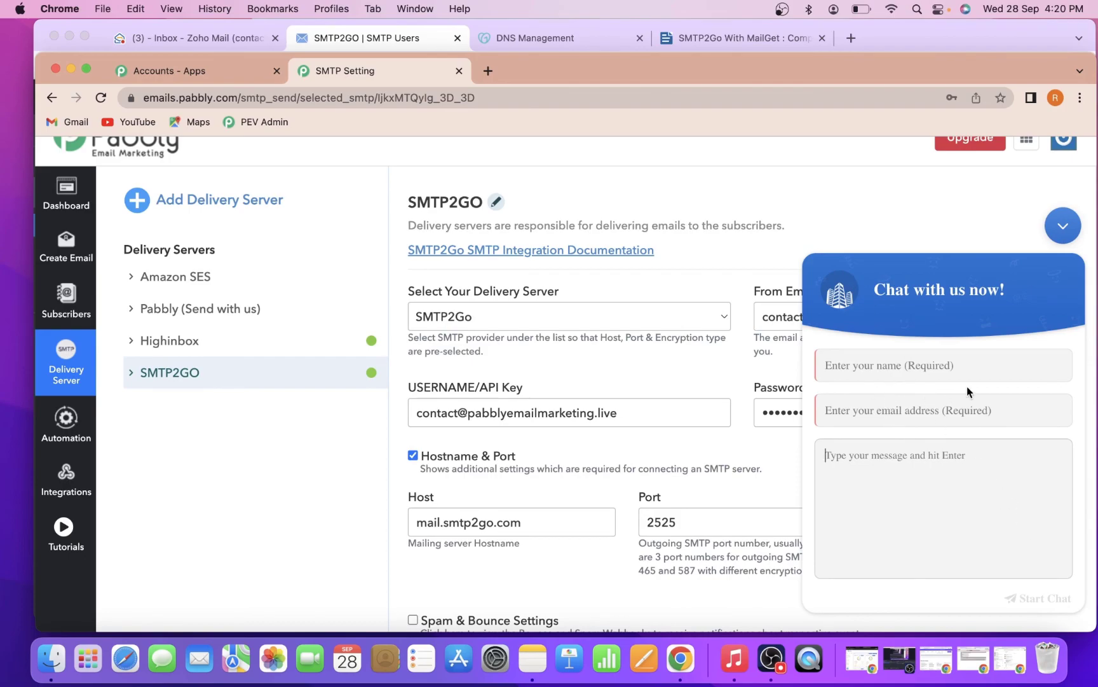